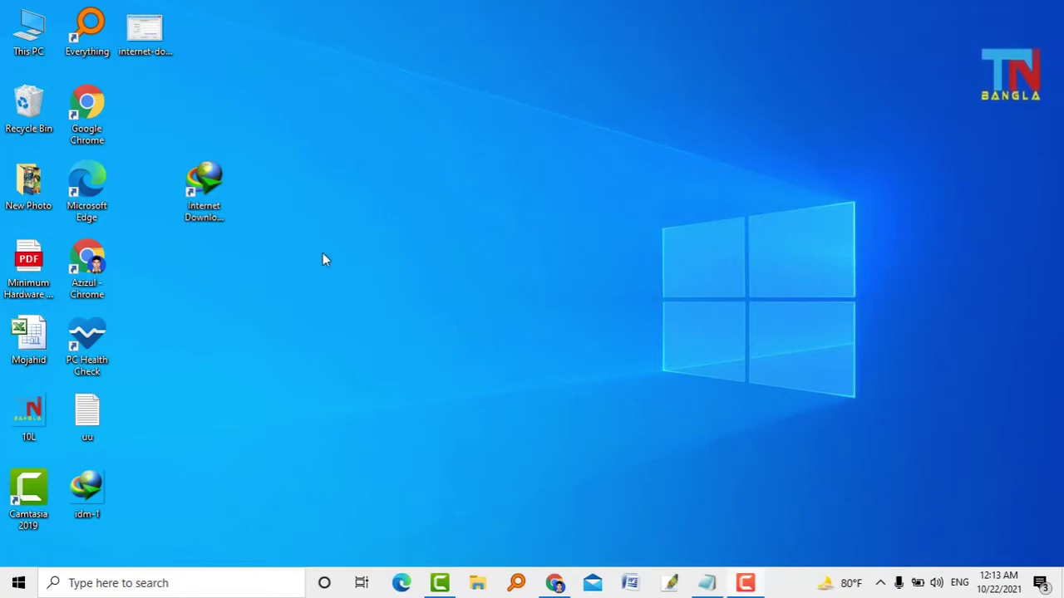
# - Open Internet Download Manager from the desktop and bring up its registration form
pyautogui.doubleClick(214, 186)
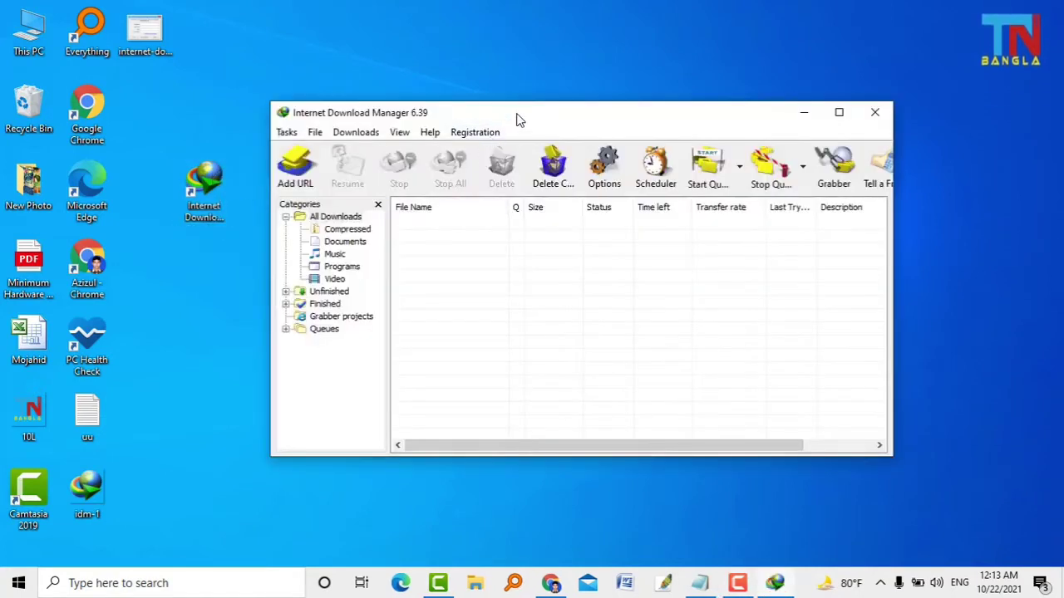
pyautogui.moveTo(518, 119); pyautogui.dragTo(507, 97)
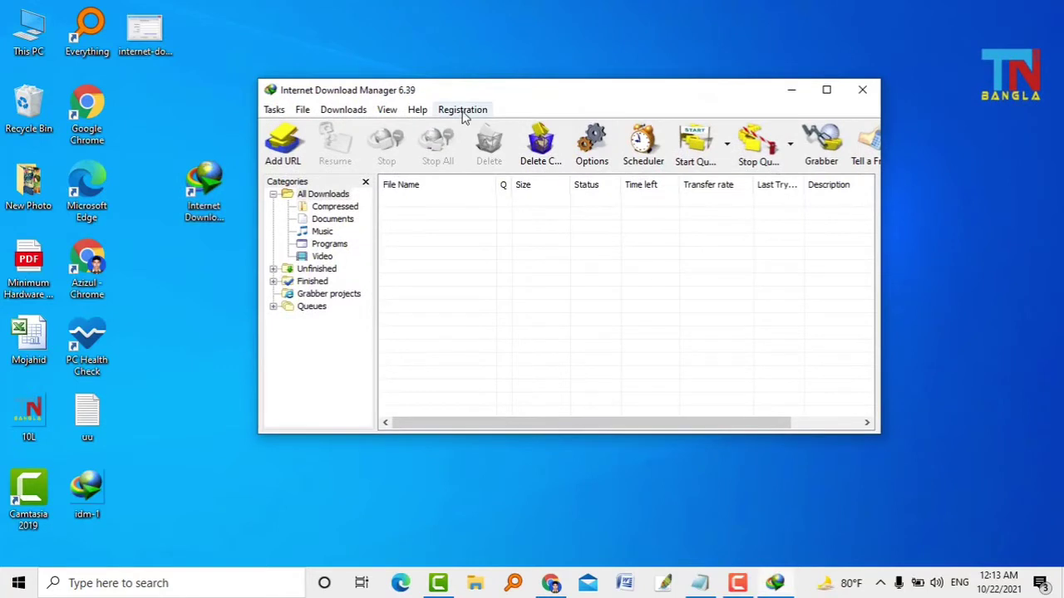
pyautogui.click(479, 111)
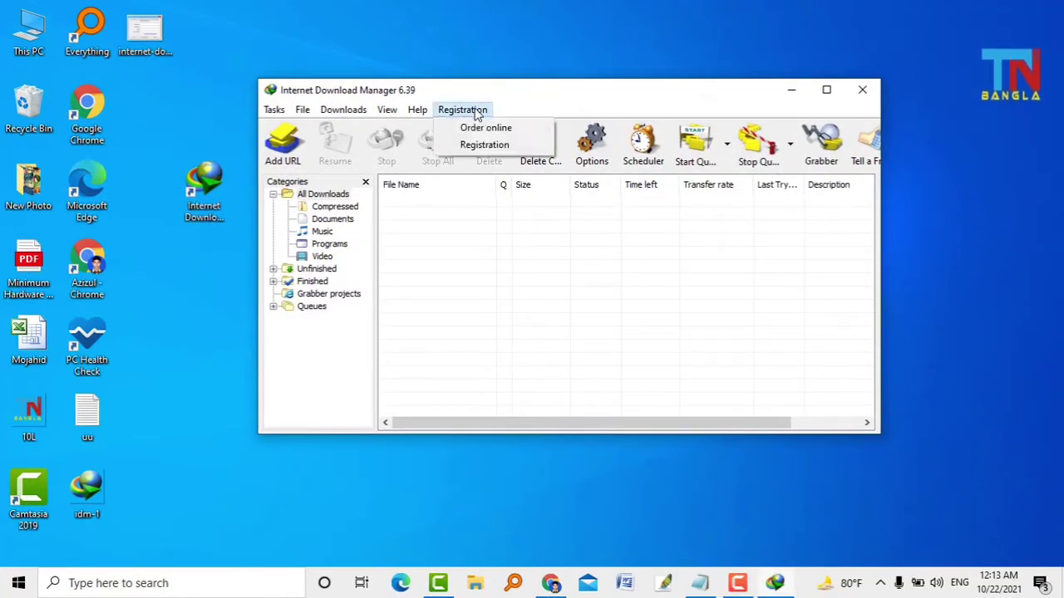
pyautogui.click(482, 145)
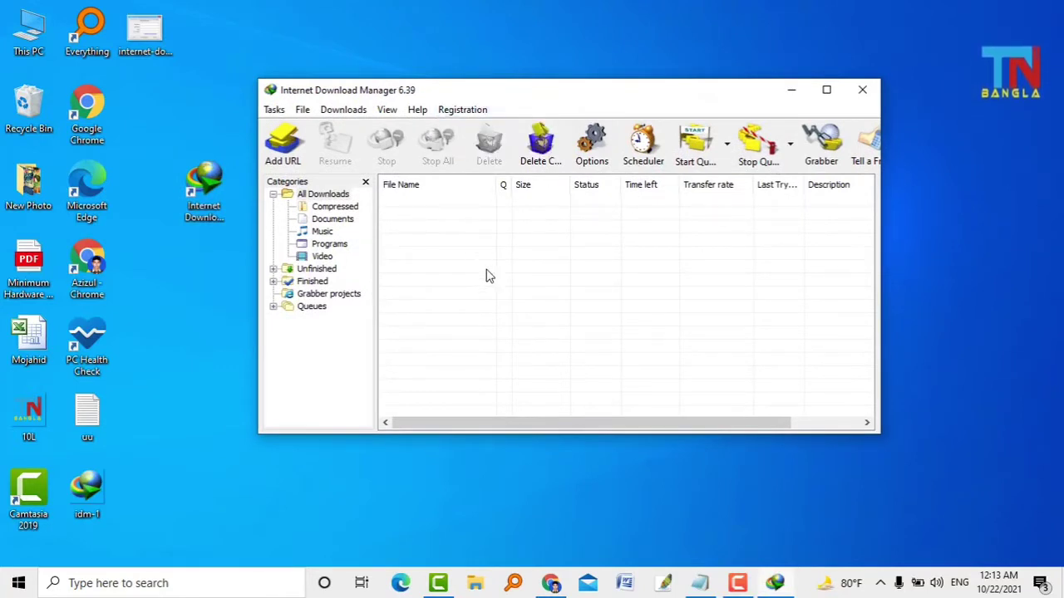
pyautogui.moveTo(507, 200); pyautogui.dragTo(543, 195)
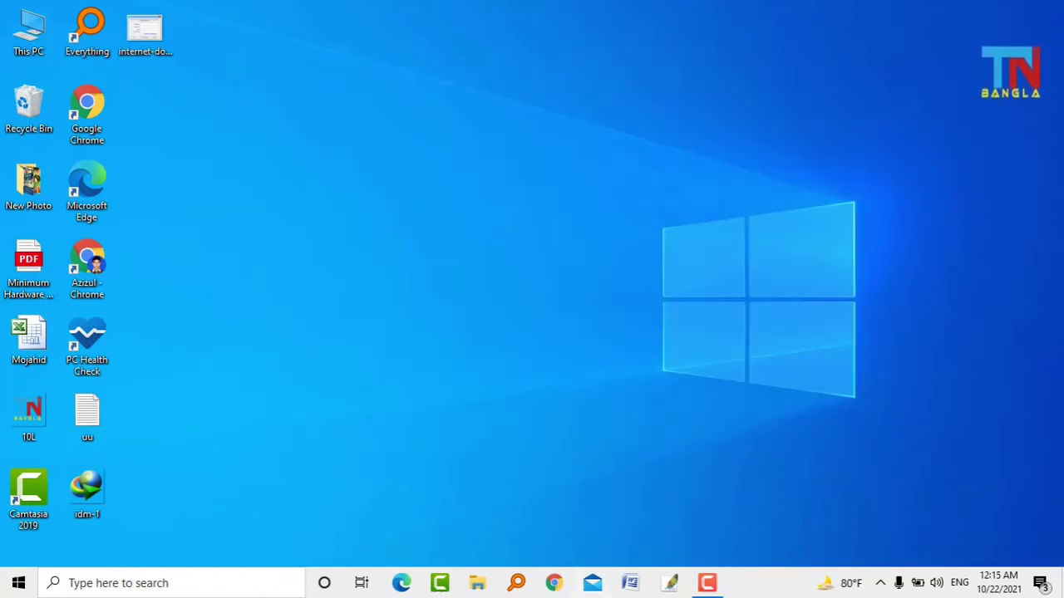
# - Switch to Google Chrome and search Google for "idm download"
pyautogui.click(555, 583)
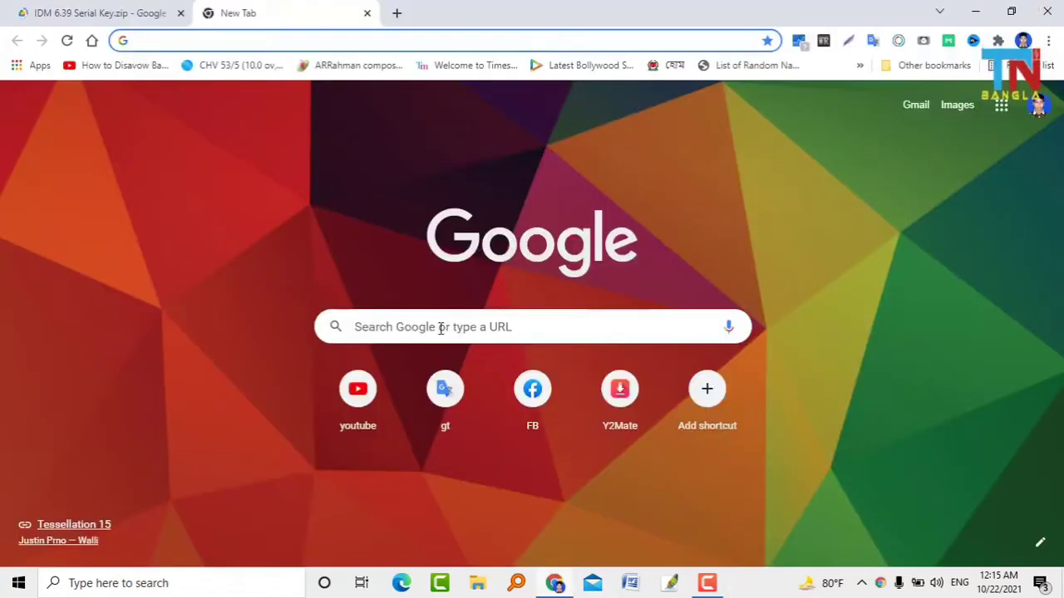
pyautogui.click(441, 327)
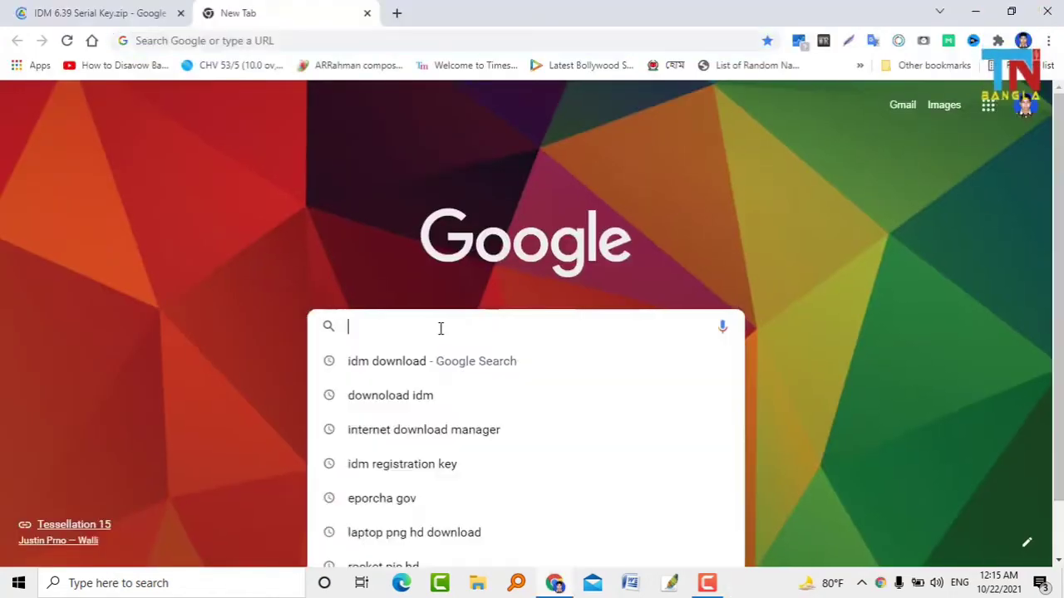
pyautogui.write('idm download')
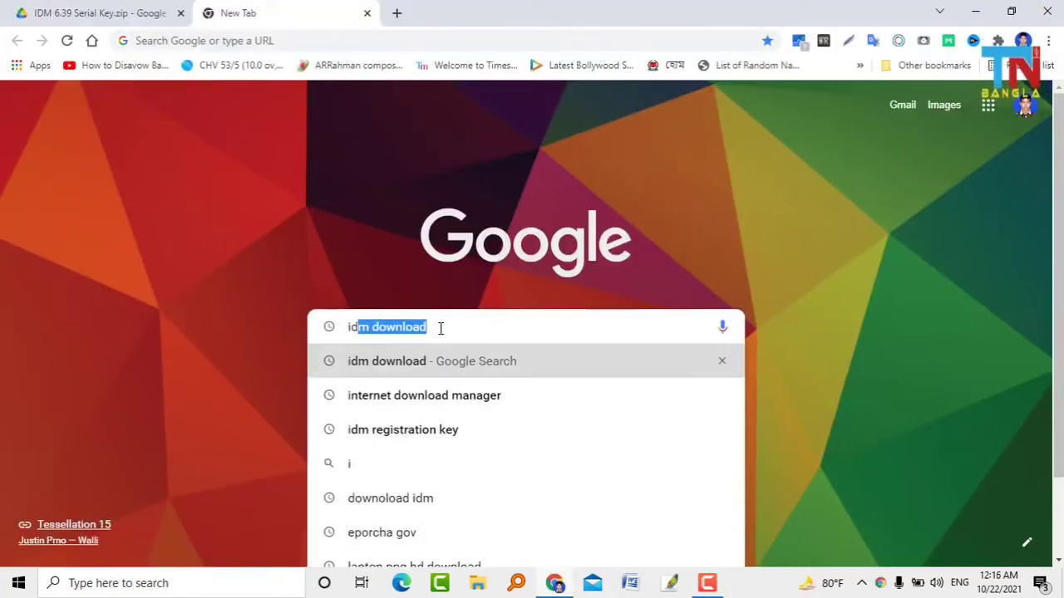
pyautogui.press('Return')
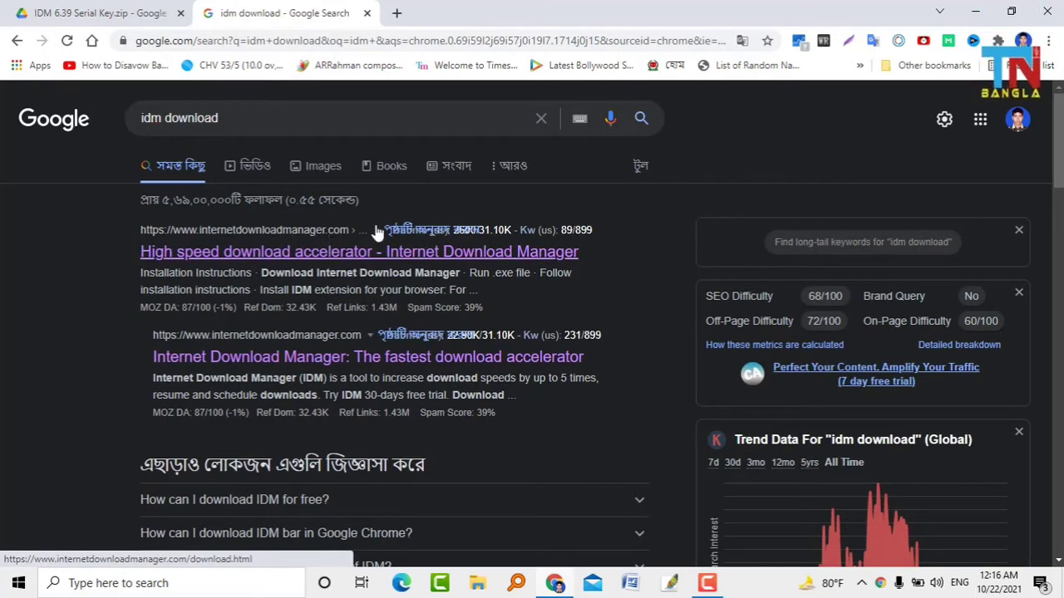
# - Open the first internetdownloadmanager.com result in a new tab and download the Internet Download Manager installer from that page
pyautogui.rightClick(297, 260)
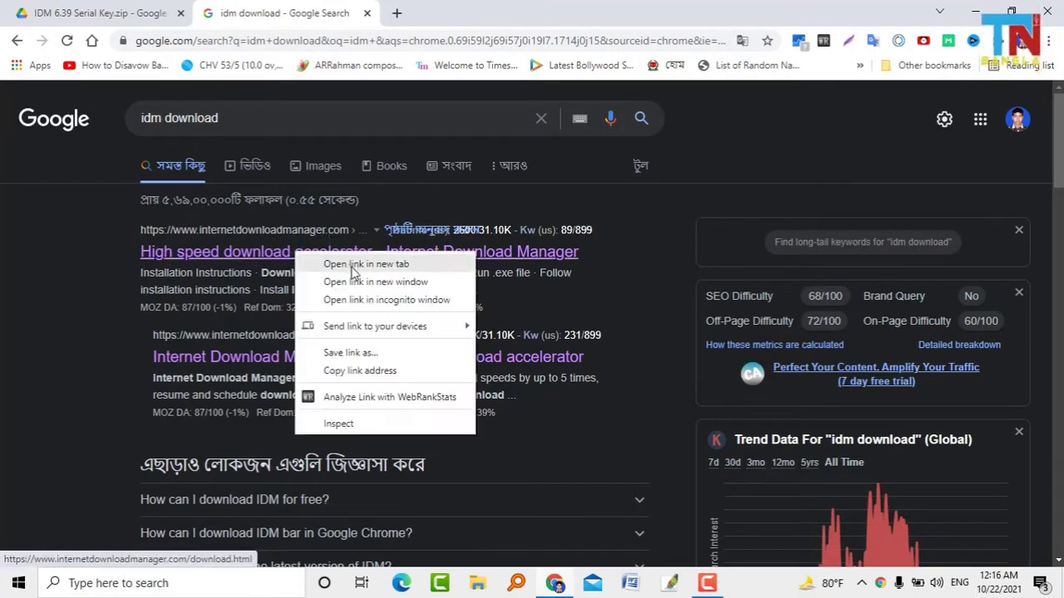
pyautogui.click(350, 266)
pyautogui.click(478, 7)
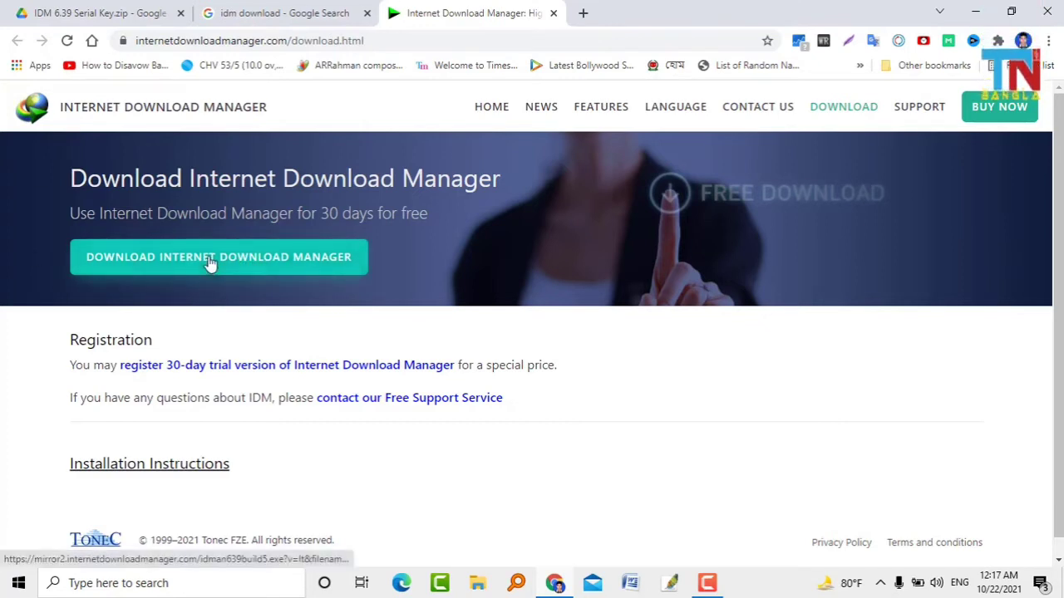
pyautogui.click(211, 258)
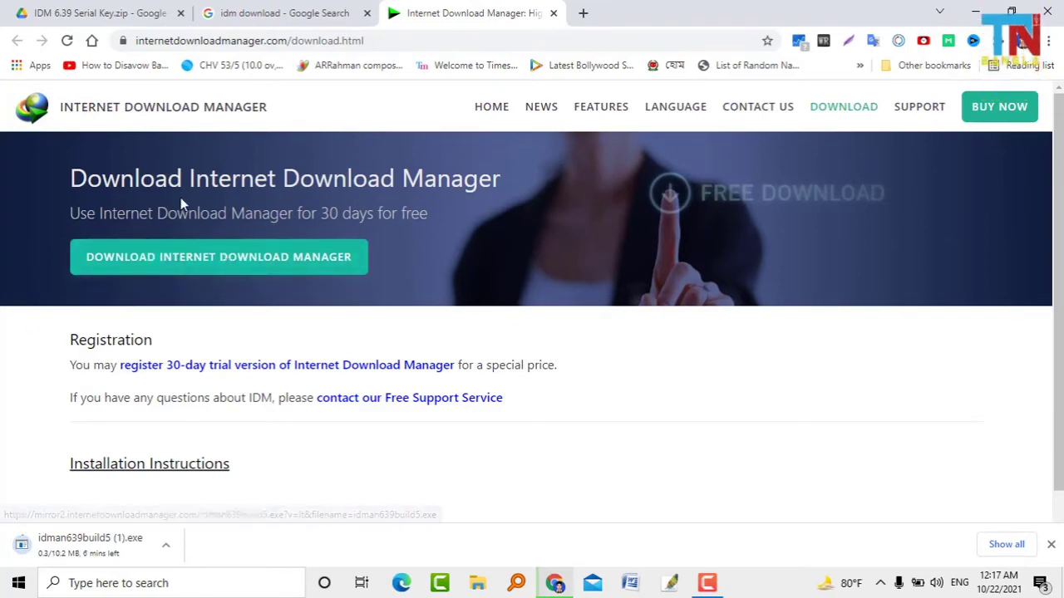
# - Remove the older idman639build5.exe entry from Chrome's download list, then close the list and minimize the browser
pyautogui.click(1006, 544)
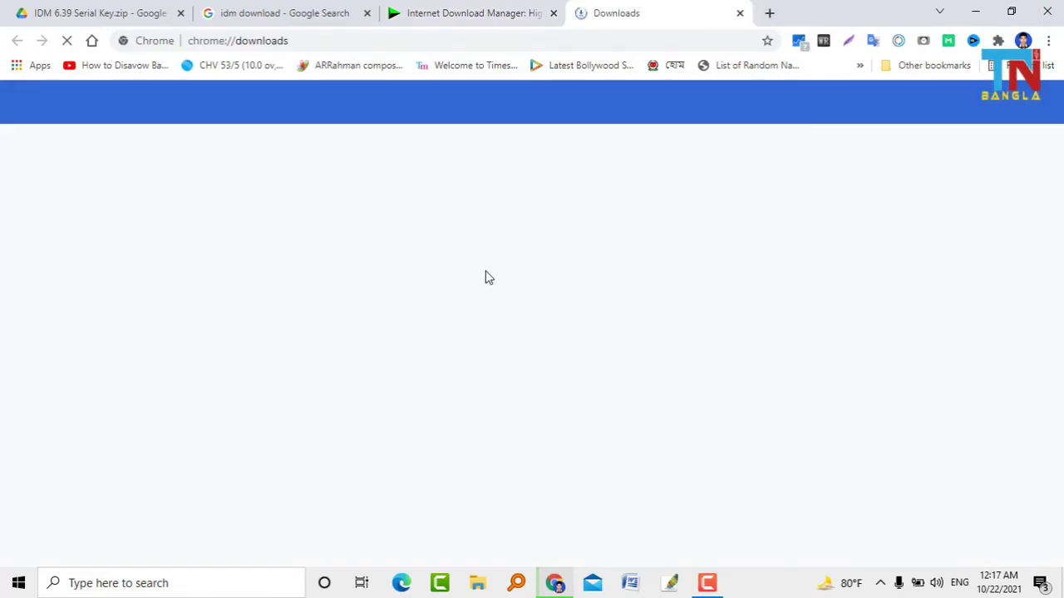
pyautogui.click(780, 346)
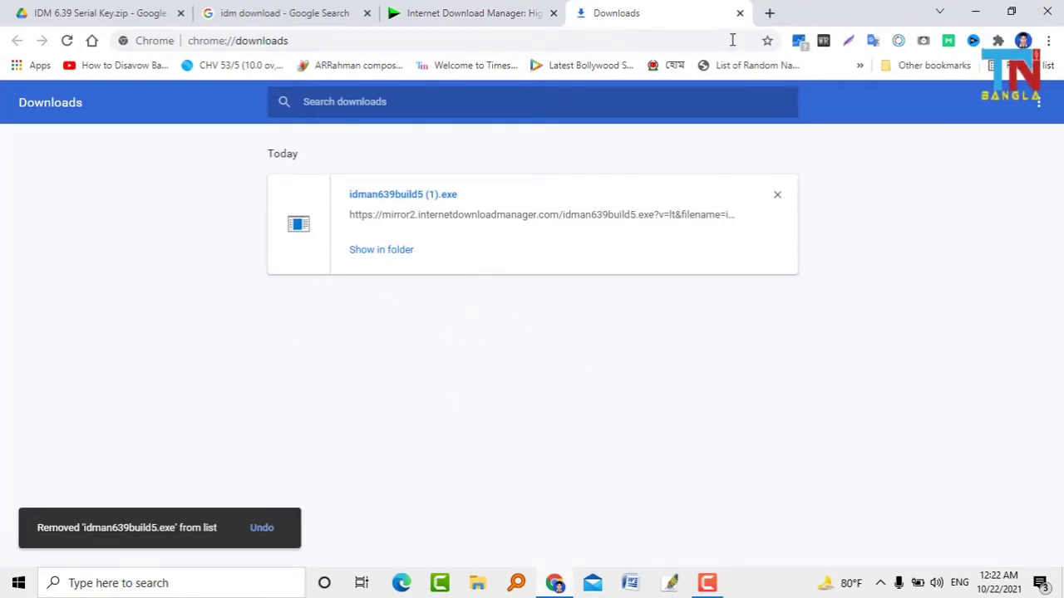
pyautogui.click(739, 15)
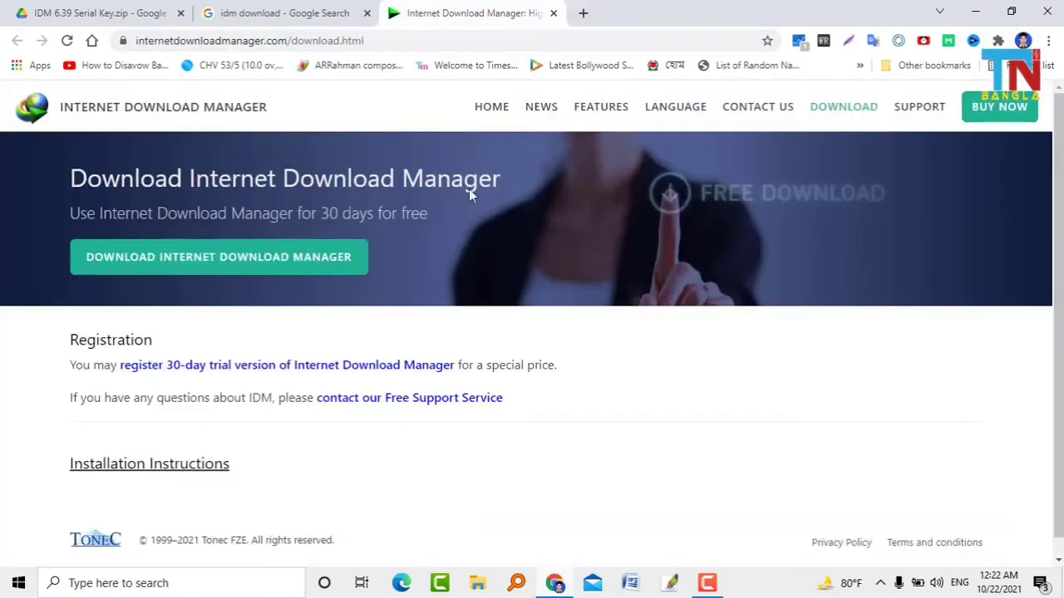
pyautogui.click(976, 11)
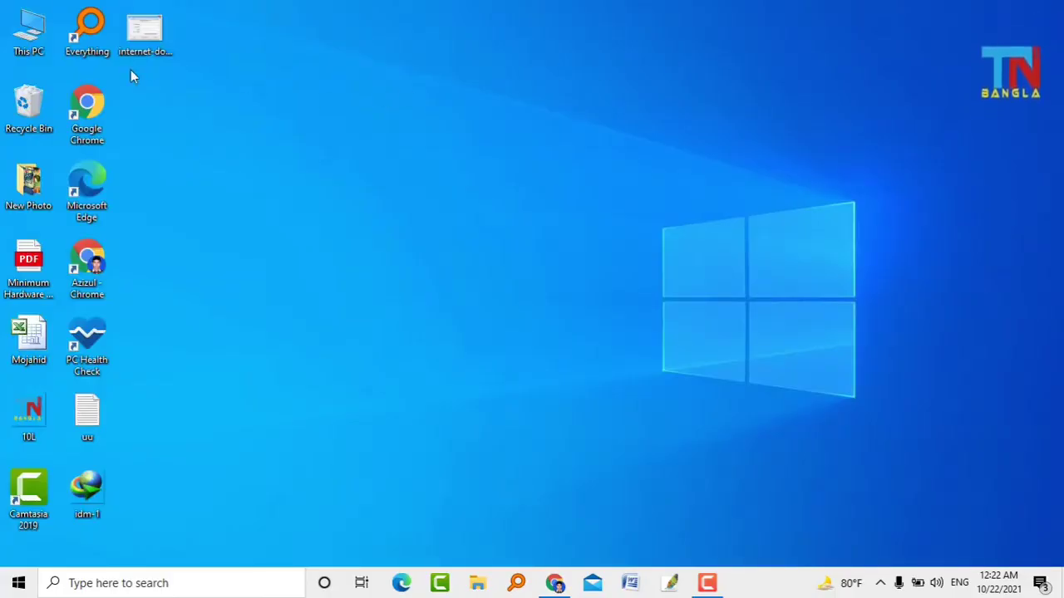
# - Move the idman639build5 installer from the Downloads folder to the middle of the desktop and close the folder window
pyautogui.doubleClick(29, 32)
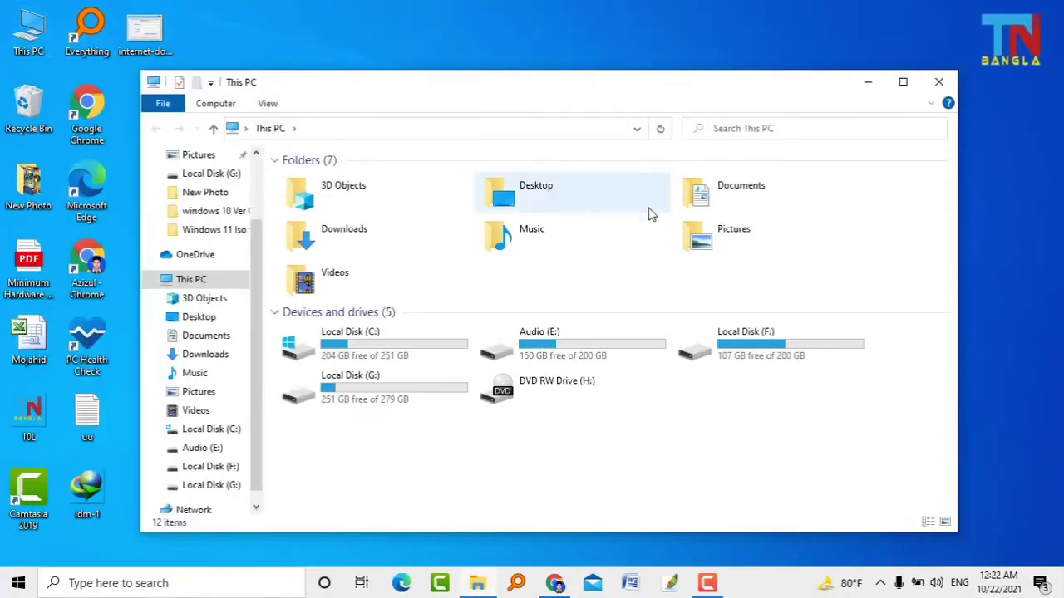
pyautogui.doubleClick(357, 231)
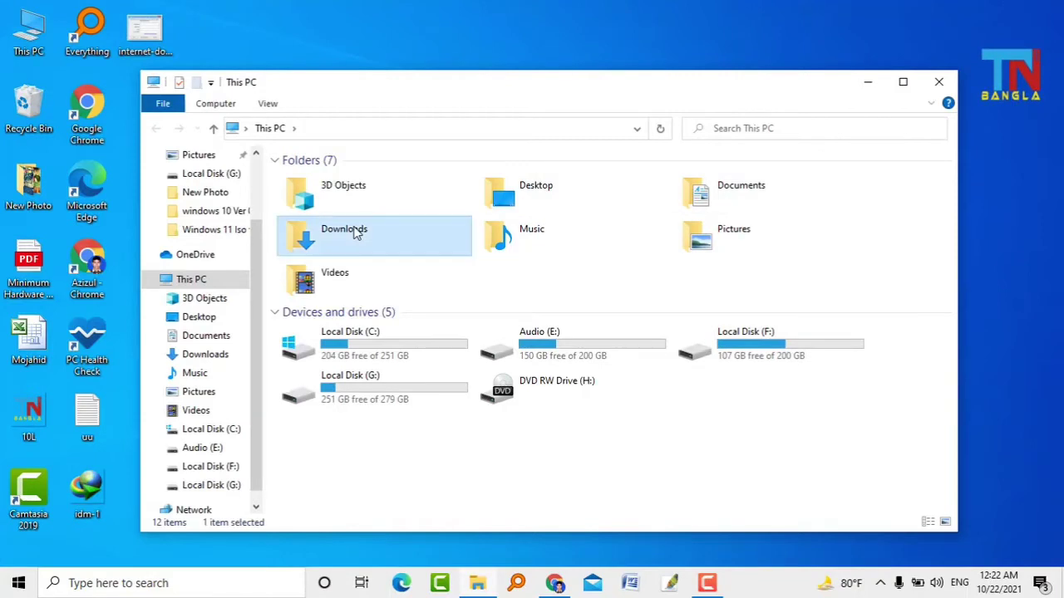
pyautogui.moveTo(395, 87); pyautogui.dragTo(571, 88)
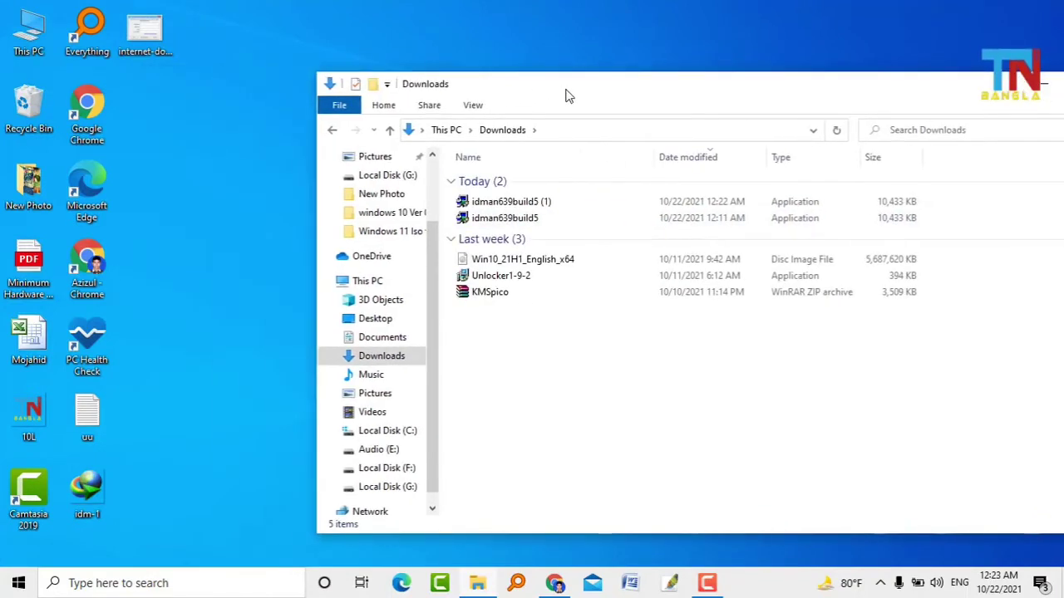
pyautogui.moveTo(497, 221); pyautogui.dragTo(233, 271)
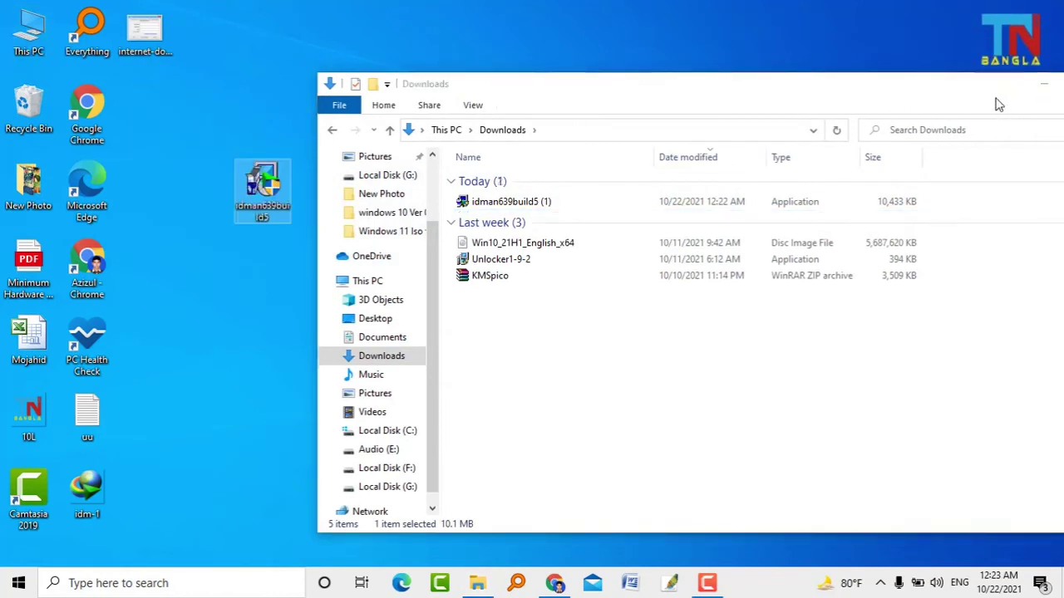
pyautogui.moveTo(976, 89); pyautogui.dragTo(850, 97)
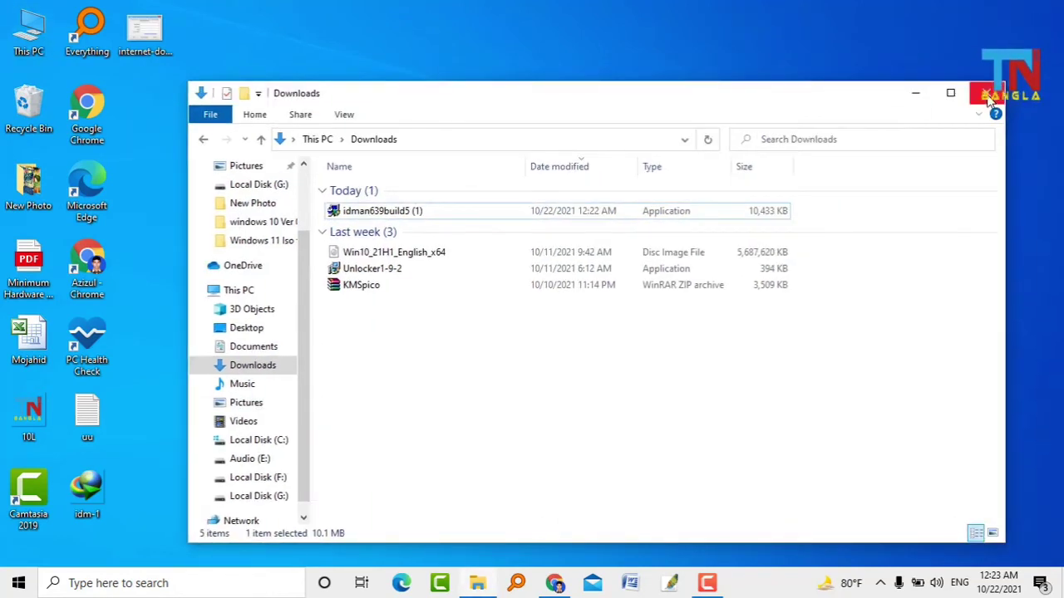
pyautogui.click(989, 92)
pyautogui.moveTo(275, 204); pyautogui.dragTo(562, 215)
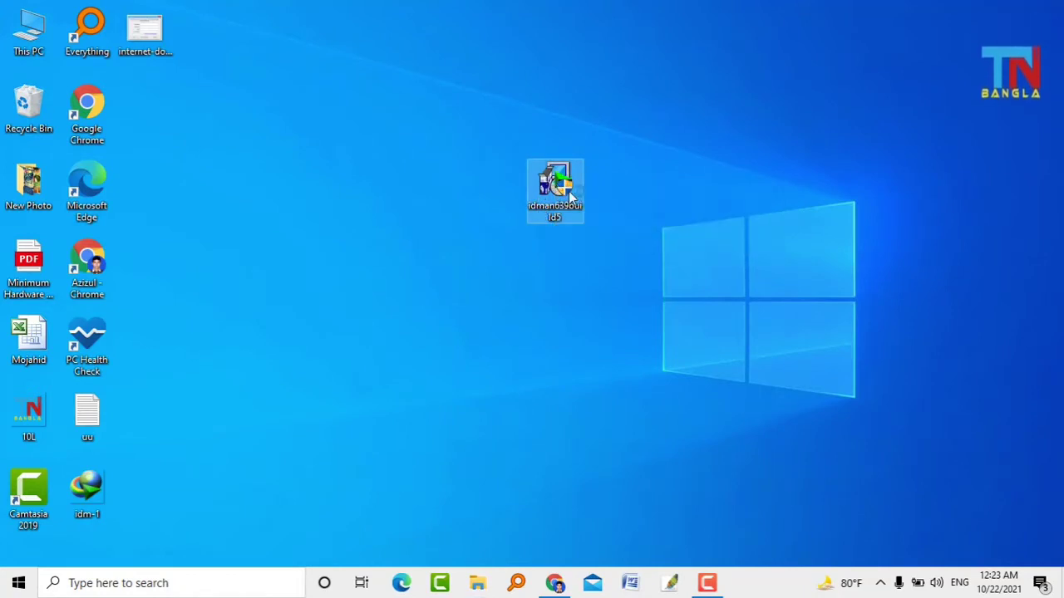
# - Run the idman639build5 installer from the desktop and choose English as the interface language
pyautogui.doubleClick(555, 184)
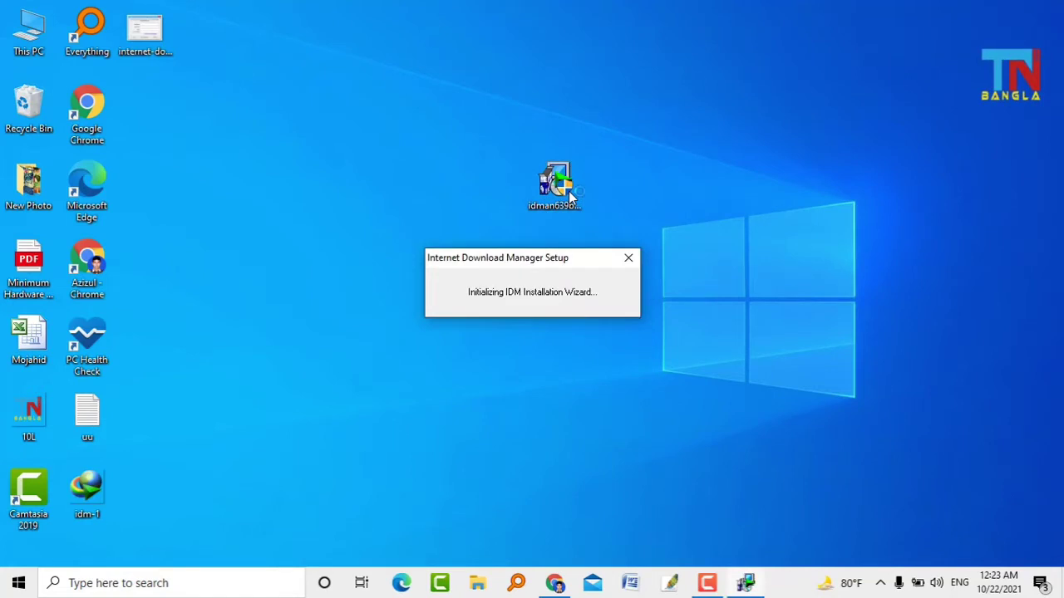
pyautogui.moveTo(521, 230); pyautogui.dragTo(614, 236)
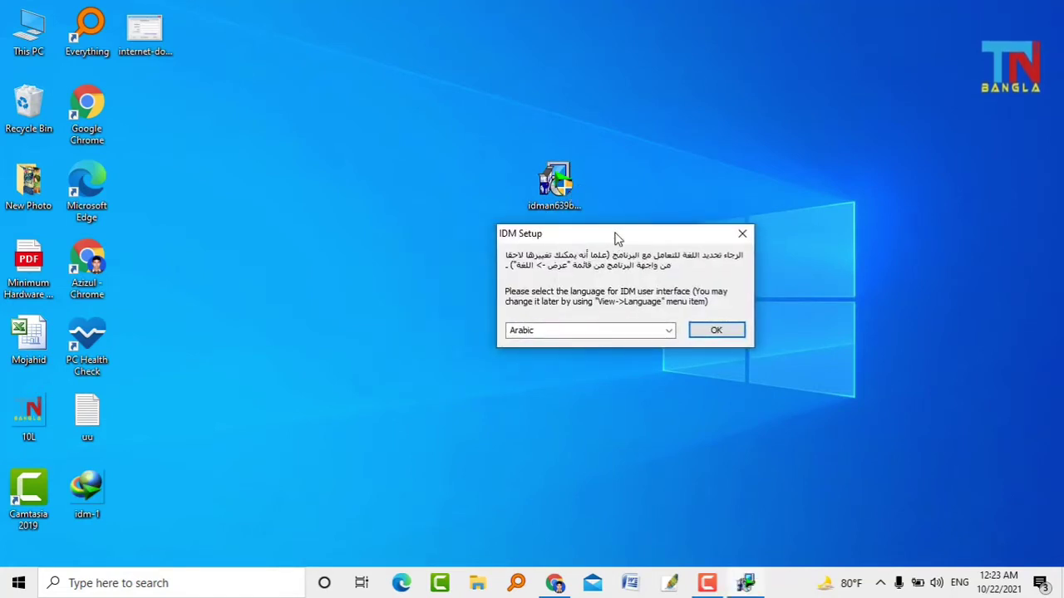
pyautogui.click(668, 330)
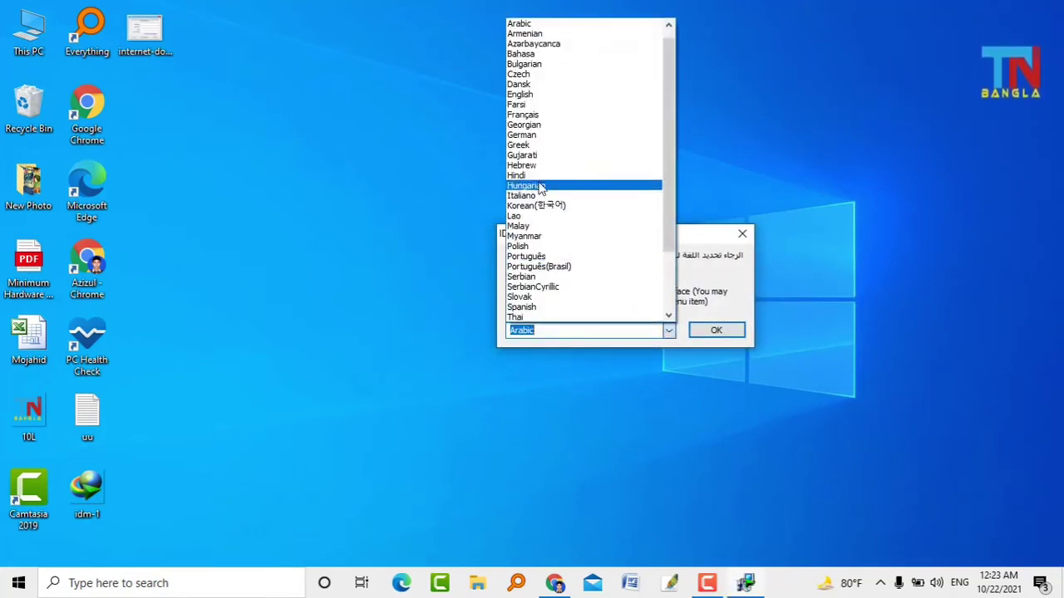
pyautogui.click(521, 96)
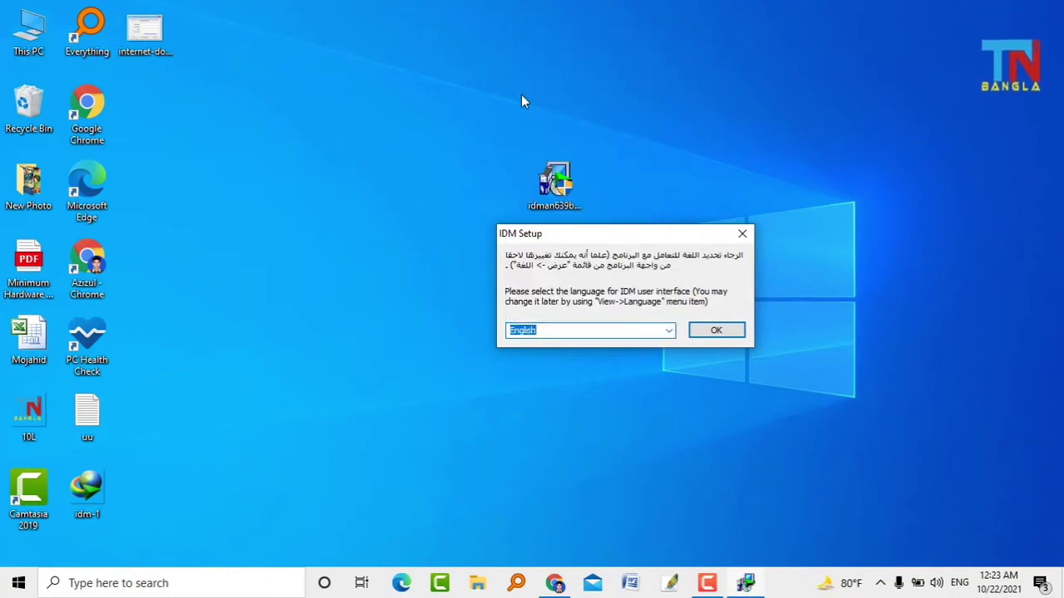
pyautogui.click(726, 332)
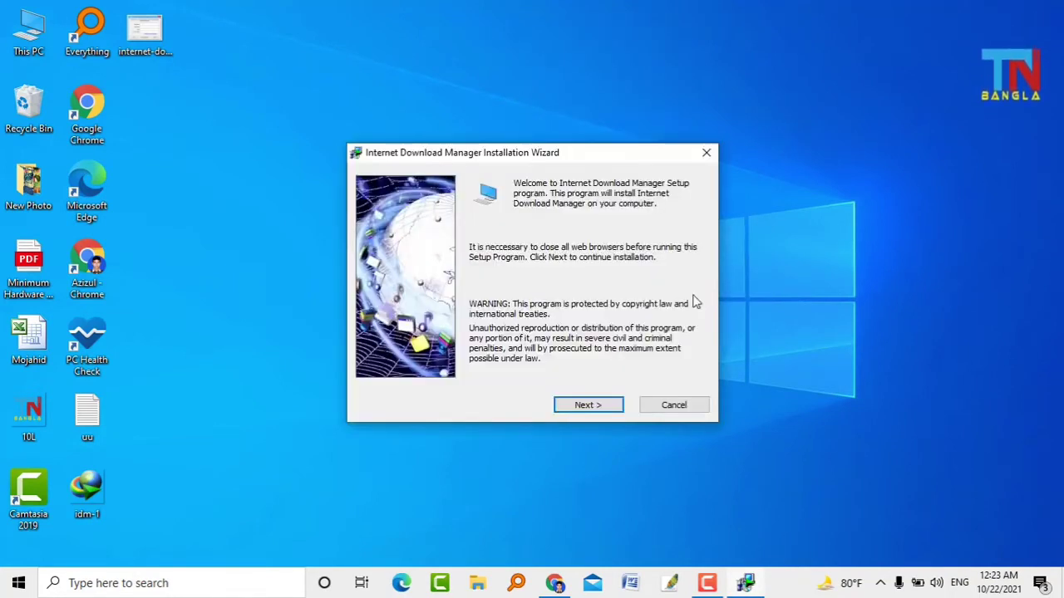
# - Accept the license terms and install Internet Download Manager in the default folder with a desktop icon, finishing the wizard
pyautogui.click(593, 405)
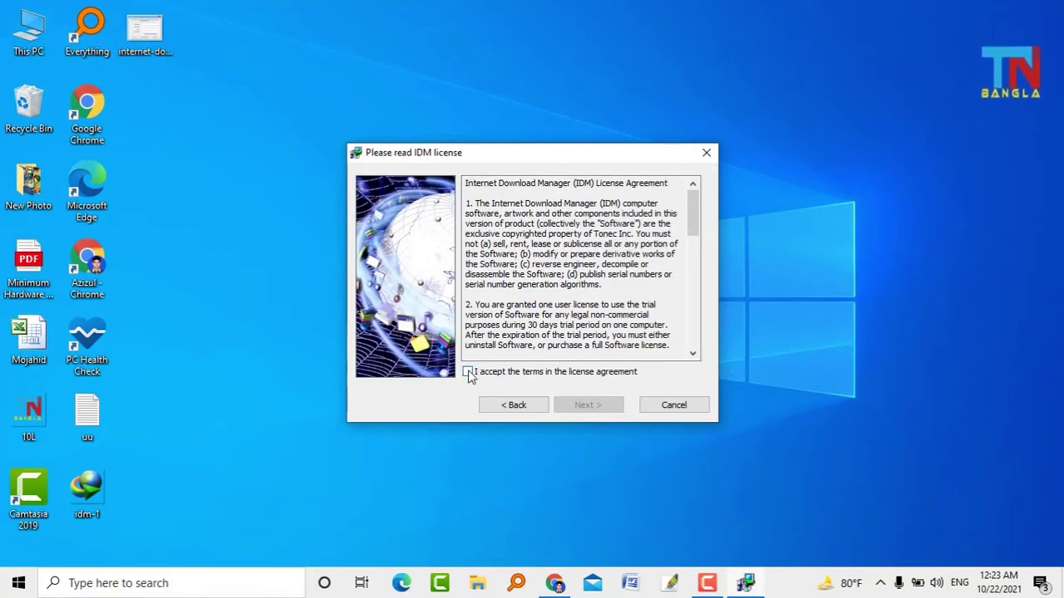
pyautogui.click(467, 372)
pyautogui.click(588, 407)
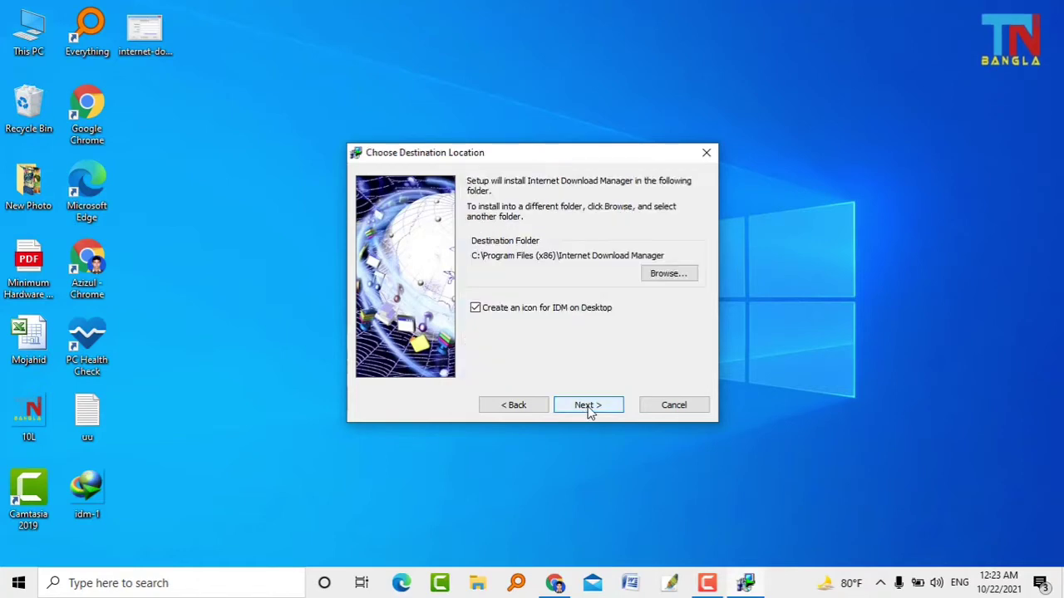
pyautogui.click(588, 408)
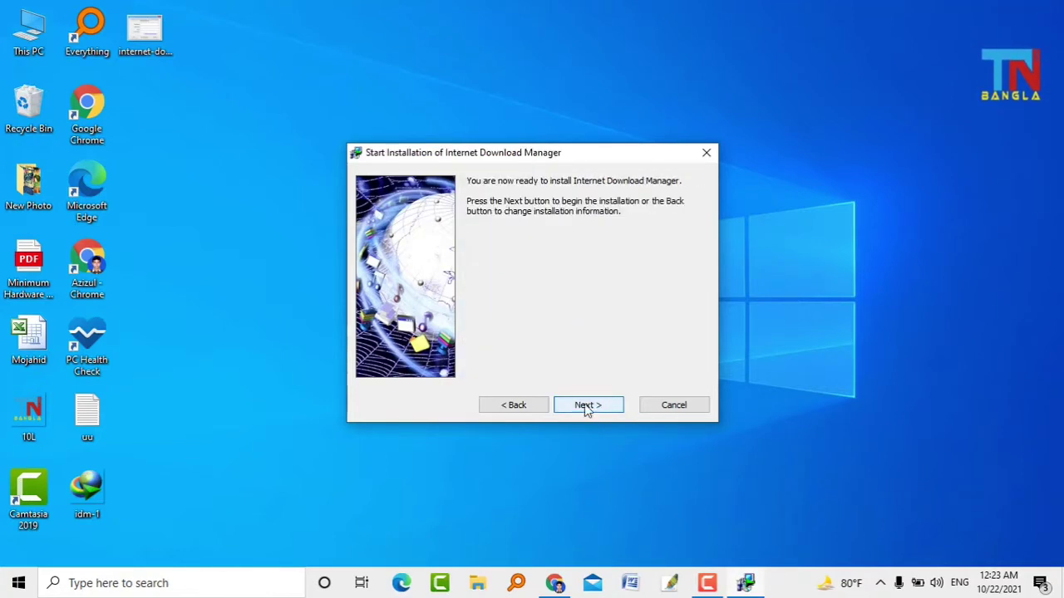
pyautogui.click(587, 407)
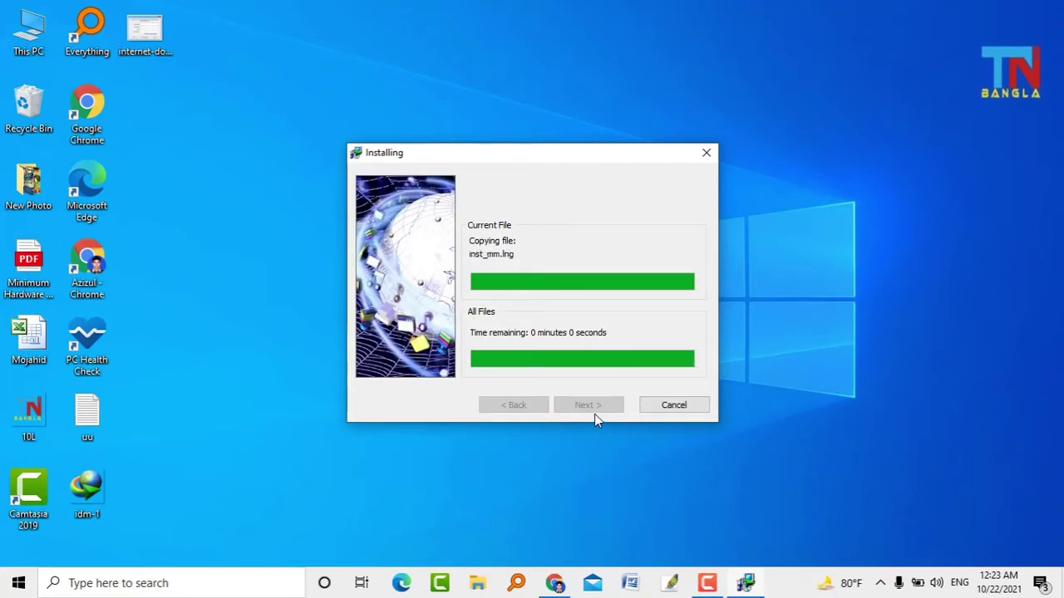
pyautogui.click(591, 407)
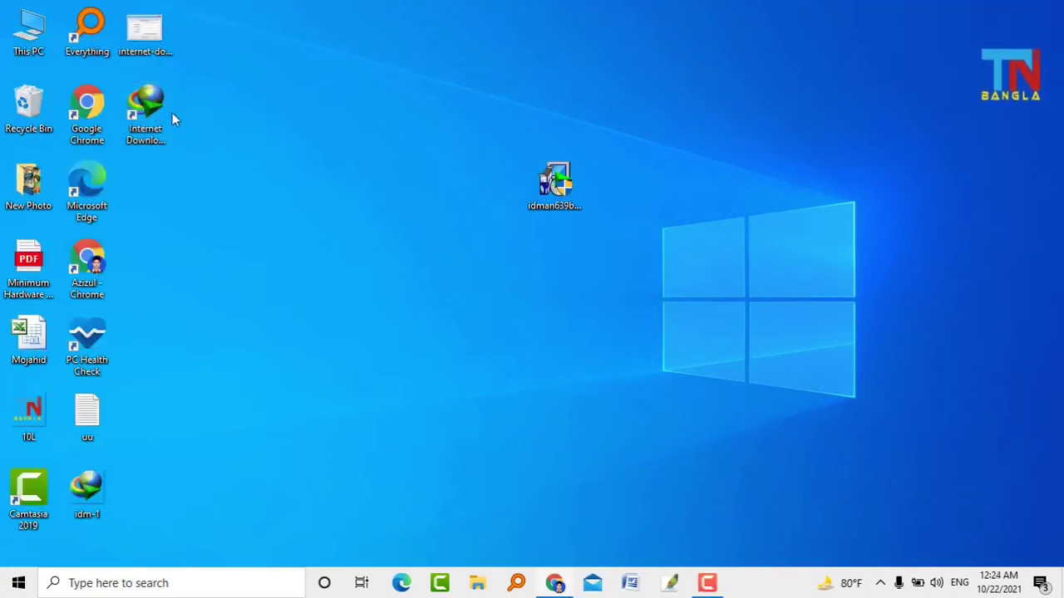
# - Launch Internet Download Manager from its desktop shortcut and dismiss the Google Chrome Integration instructions
pyautogui.doubleClick(153, 103)
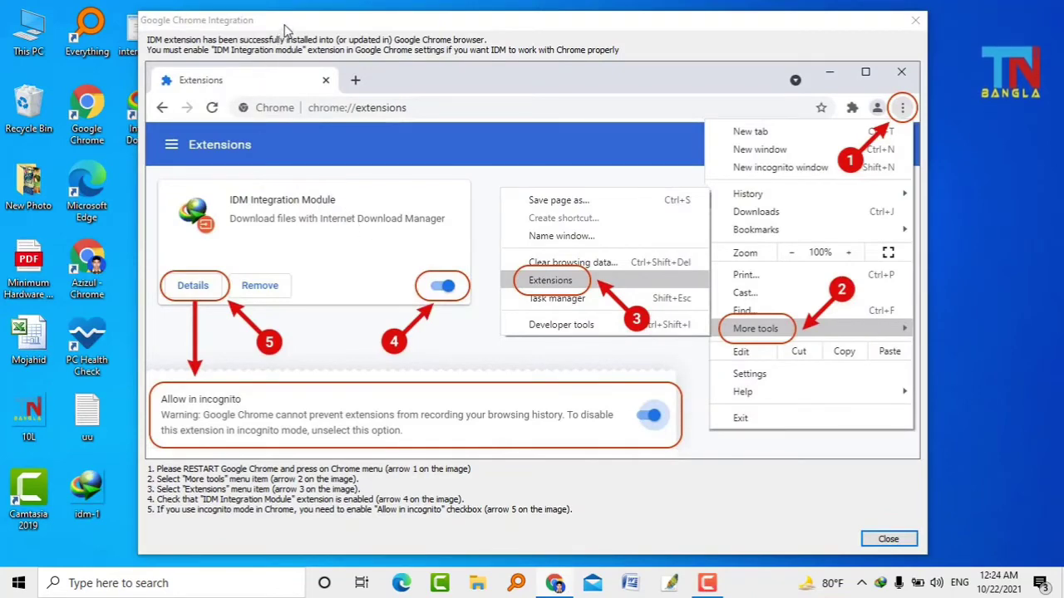
pyautogui.moveTo(284, 27); pyautogui.dragTo(349, 31)
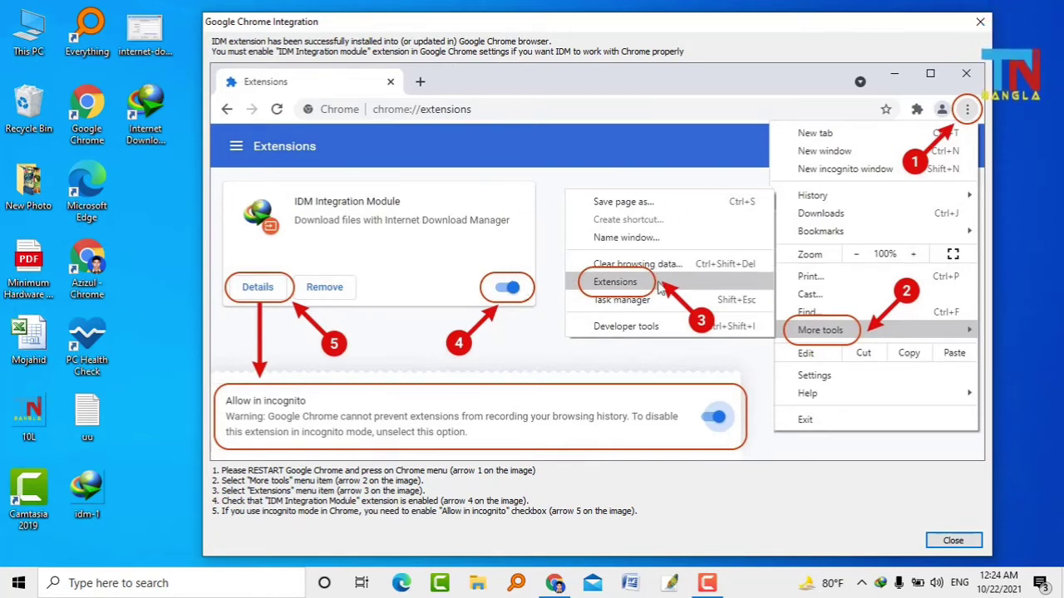
pyautogui.click(980, 23)
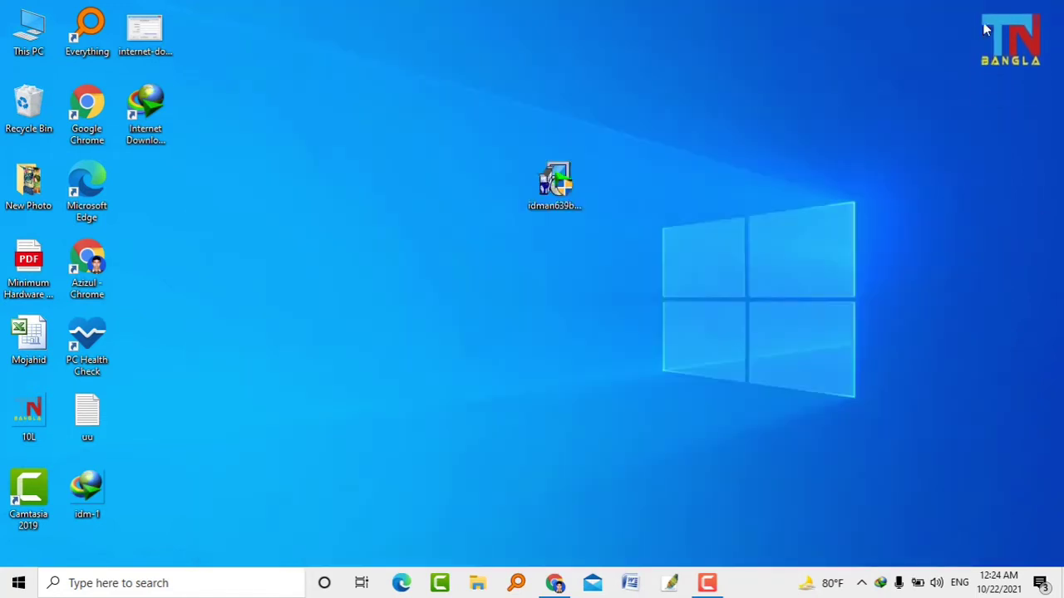
# - Launch Internet Download Manager, dismiss the Tip of the Day, and view the registration form without filling it in
pyautogui.doubleClick(150, 106)
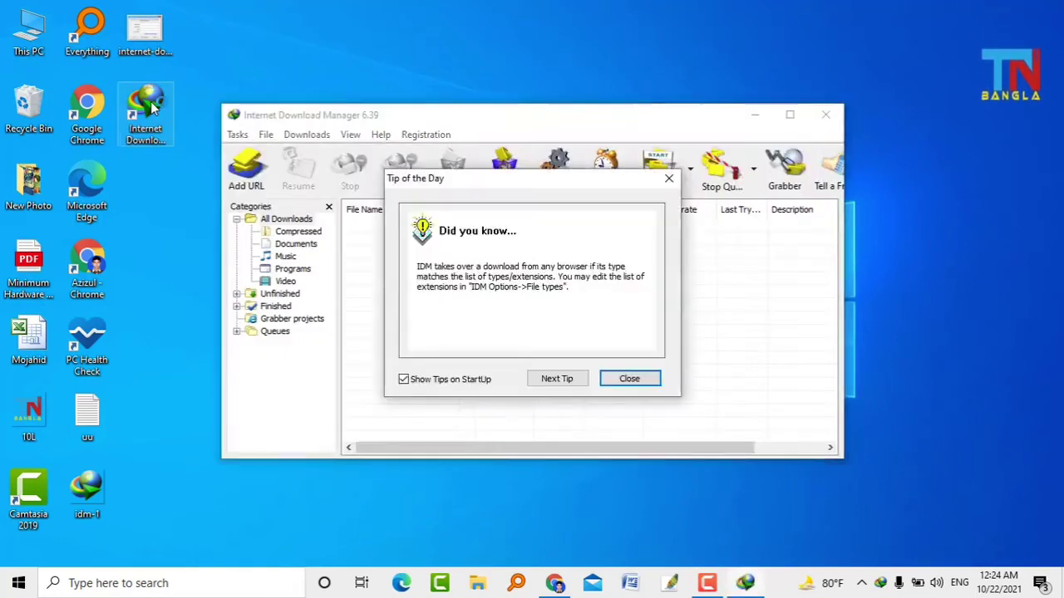
pyautogui.click(631, 382)
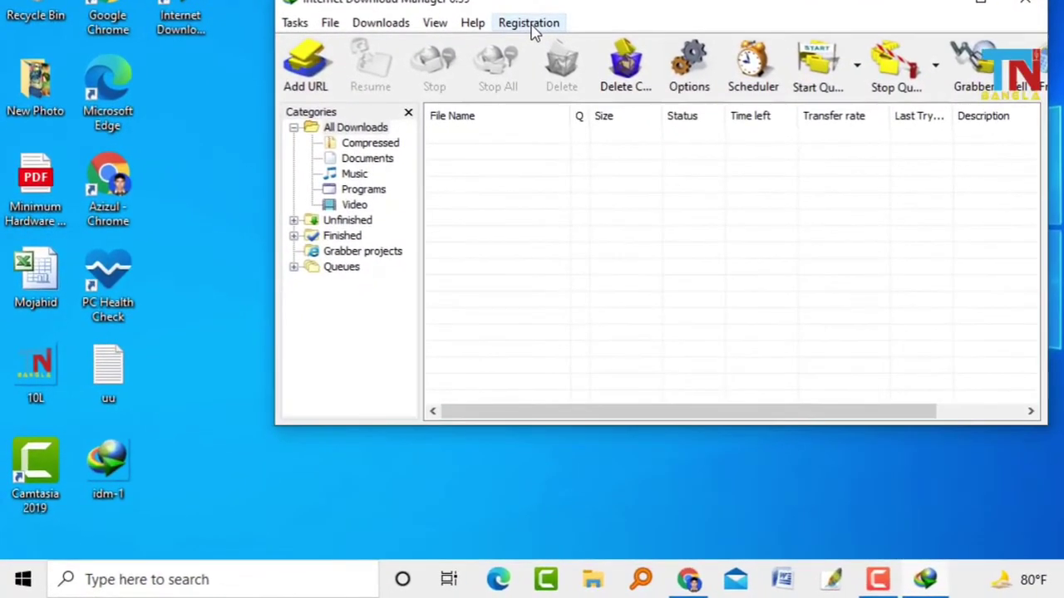
pyautogui.click(530, 25)
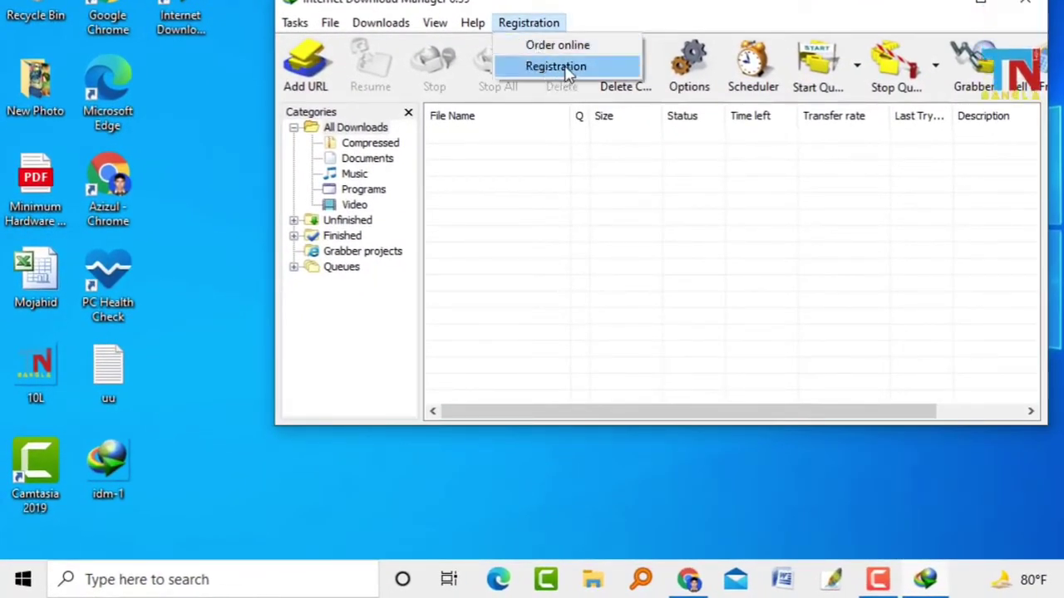
pyautogui.click(567, 73)
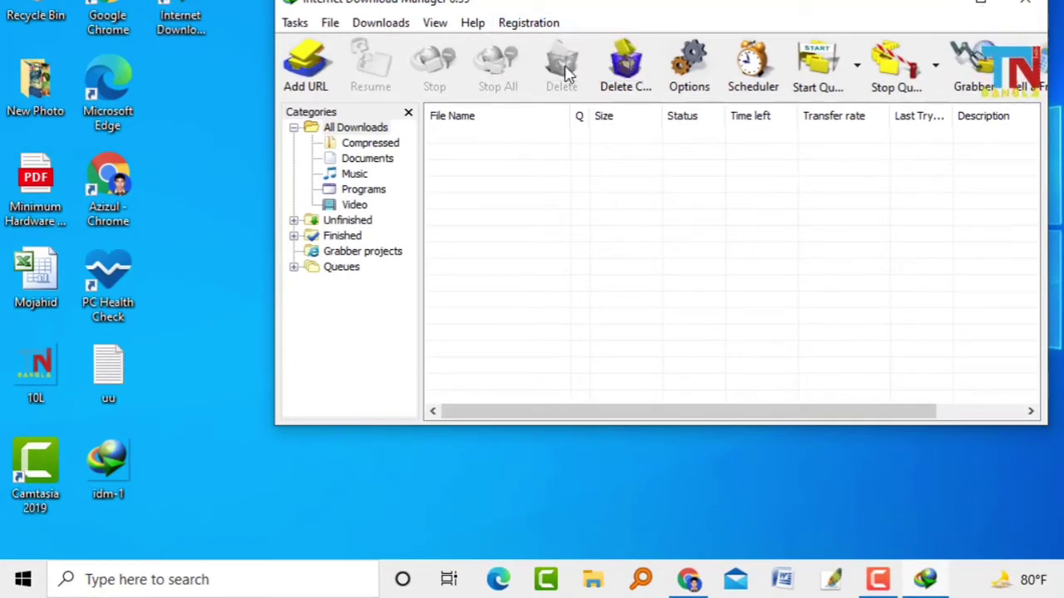
pyautogui.moveTo(655, 100); pyautogui.dragTo(674, 59)
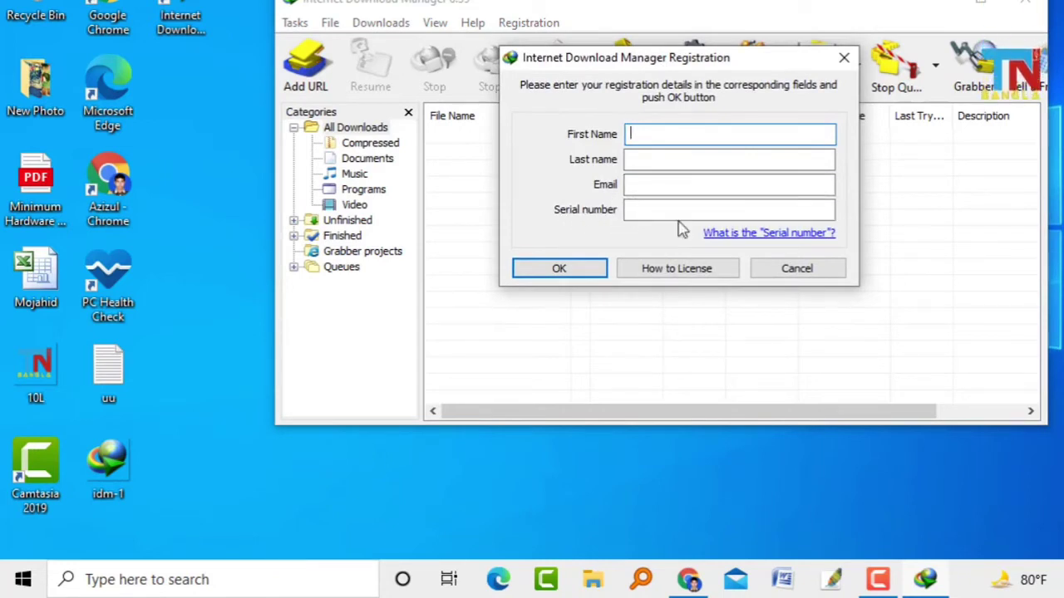
pyautogui.click(844, 60)
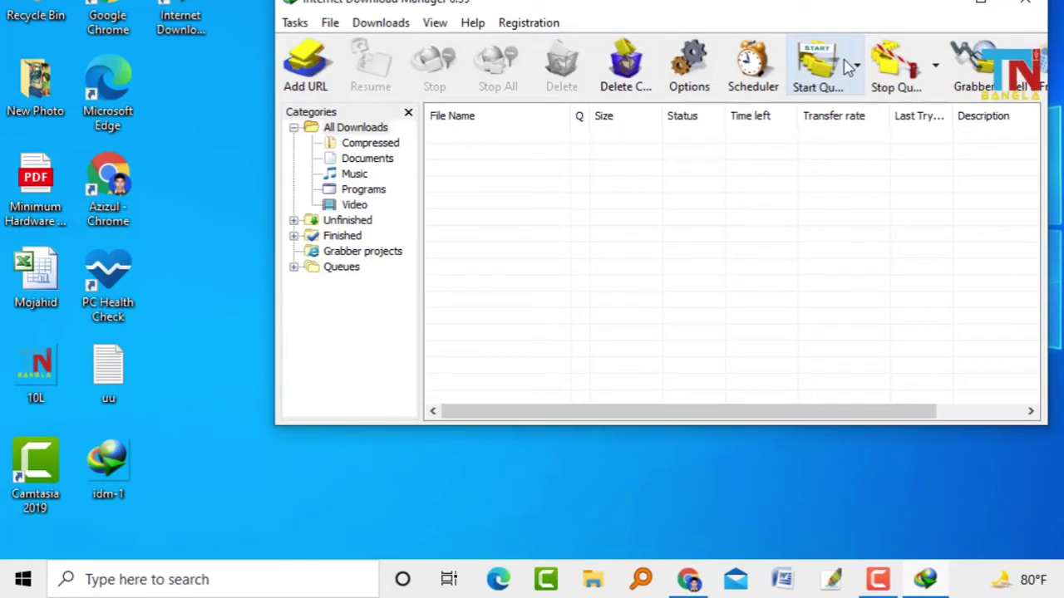
# - Check the version and license status in the About Internet Download Manager information and close it
pyautogui.click(474, 24)
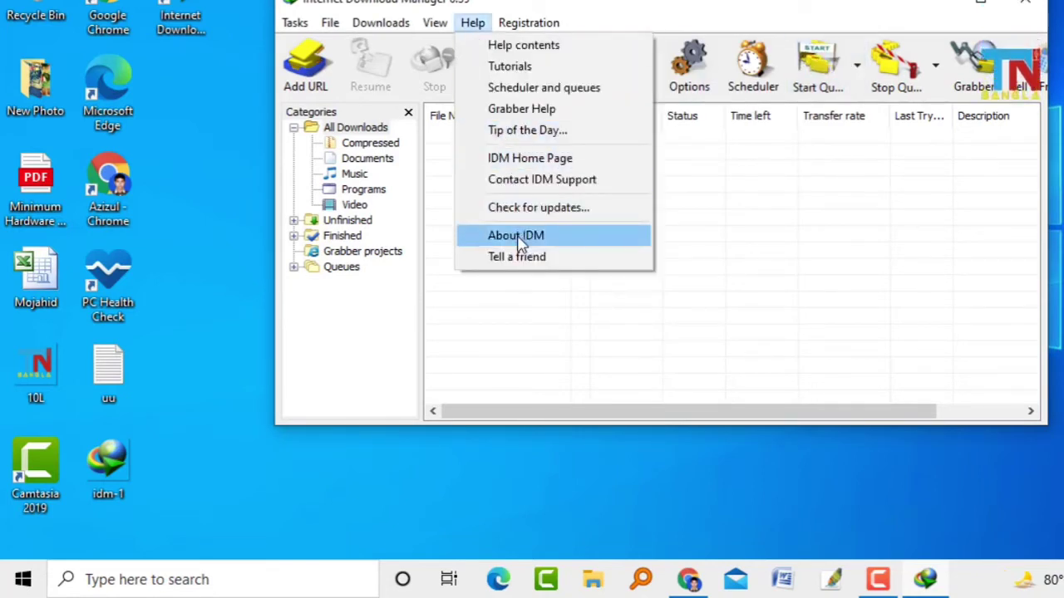
pyautogui.click(559, 243)
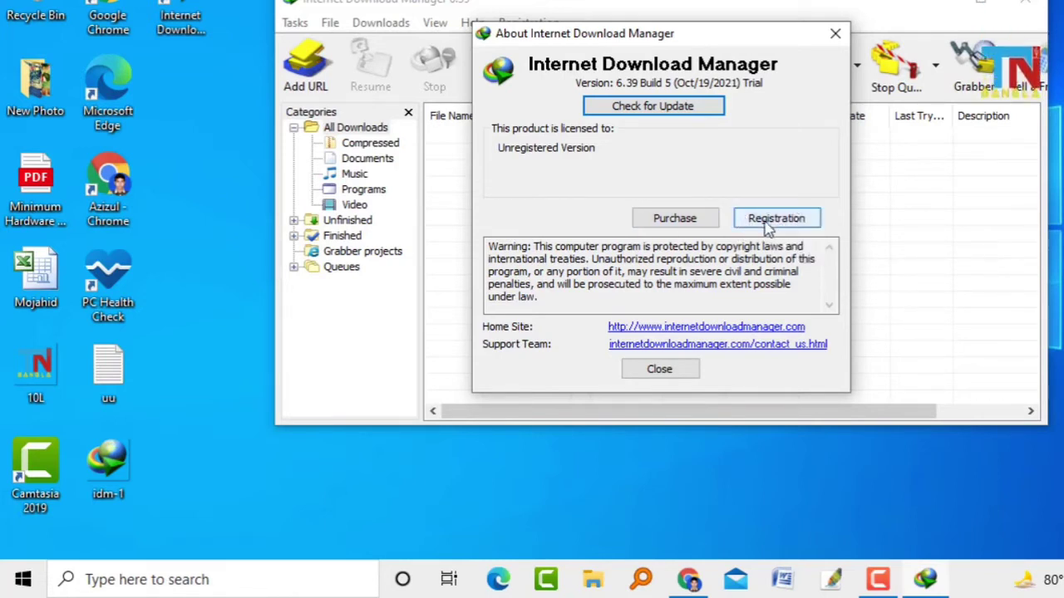
pyautogui.click(835, 36)
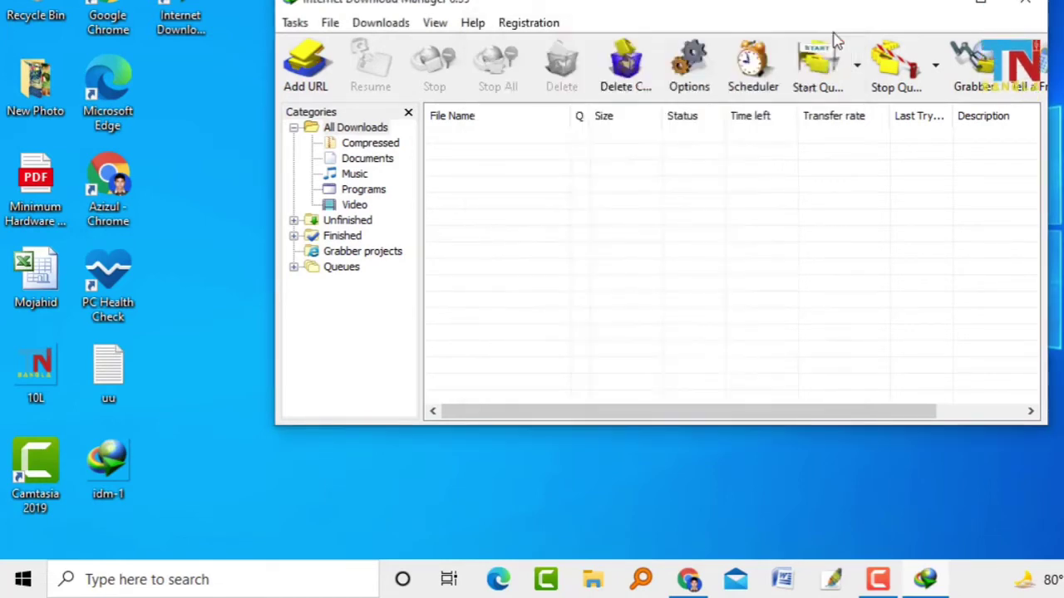
# - Close the Internet Download Manager window and exit the instance still running in the background
pyautogui.click(1031, 8)
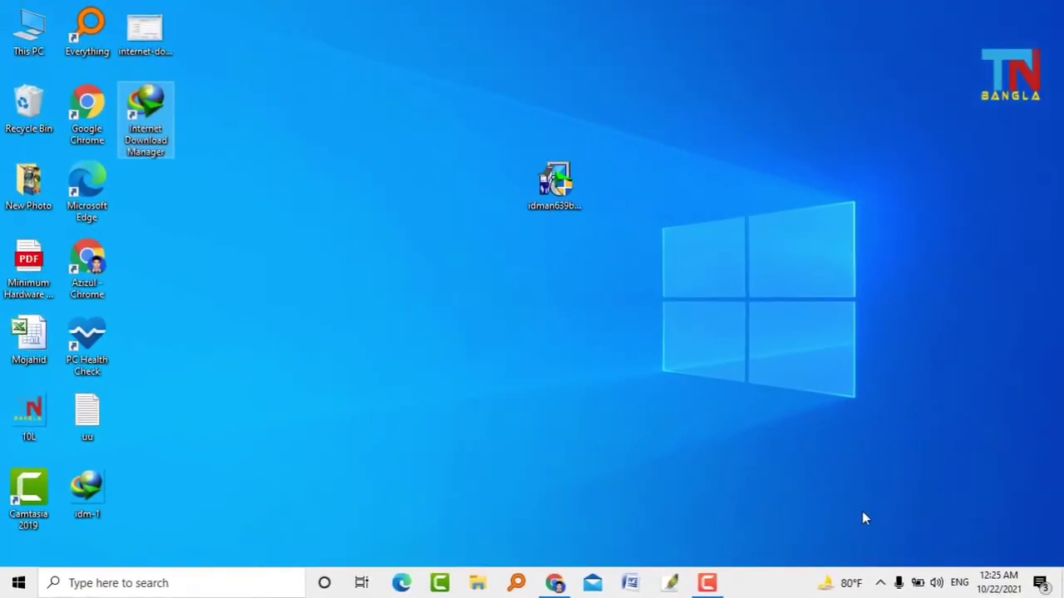
pyautogui.click(883, 584)
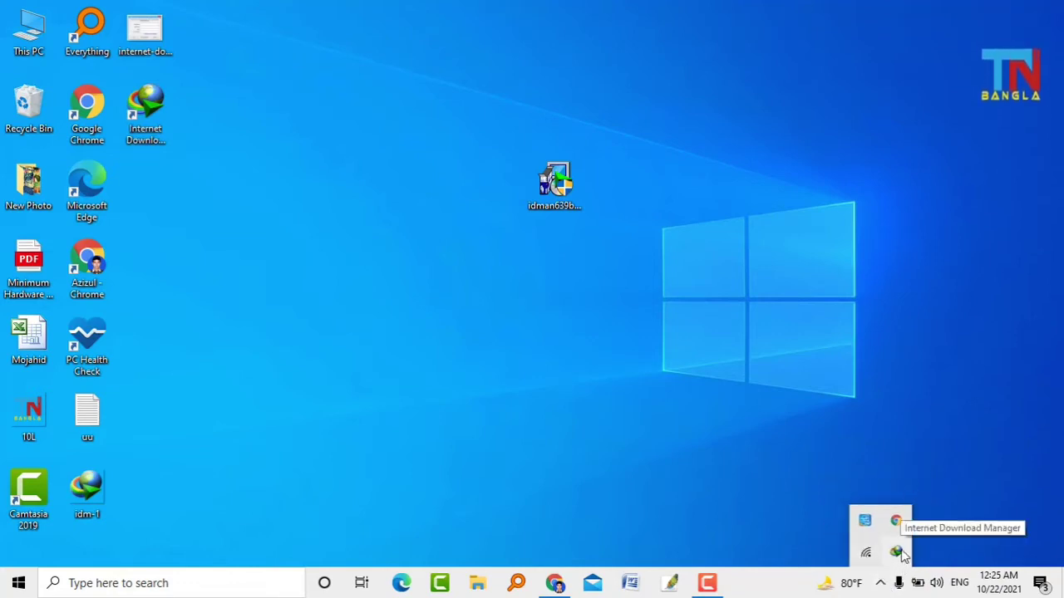
pyautogui.rightClick(898, 556)
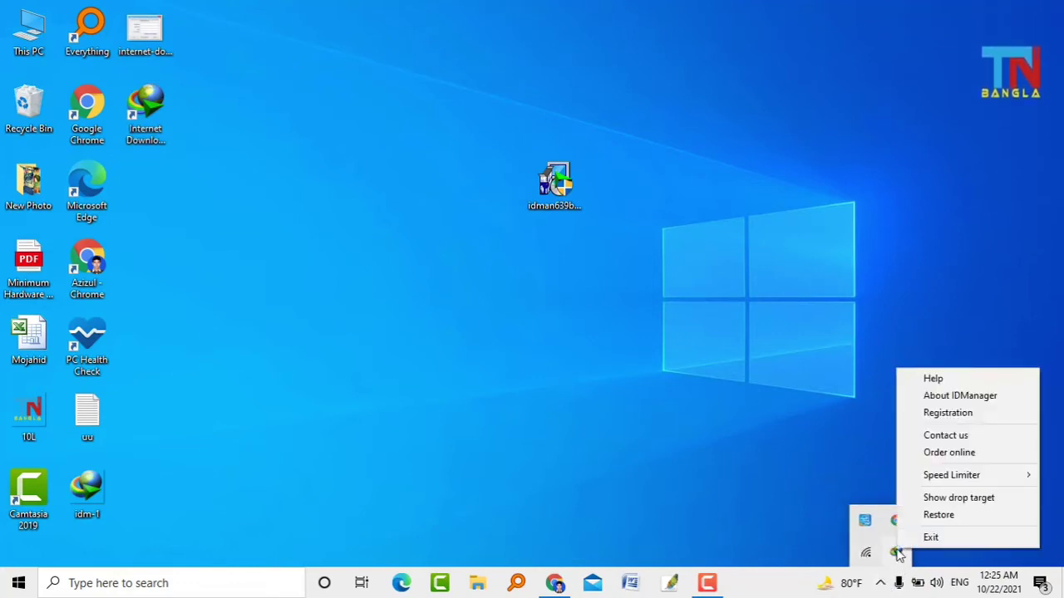
pyautogui.click(929, 539)
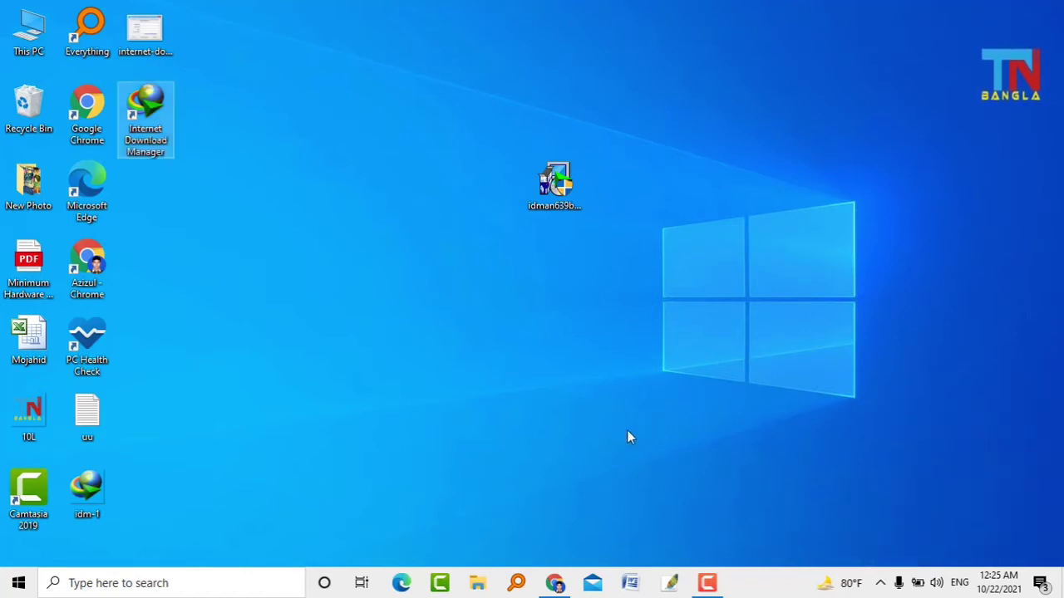
# - Switch to Chrome and download IDM 6.39 Serial Key.zip from its Google Drive page
pyautogui.click(561, 587)
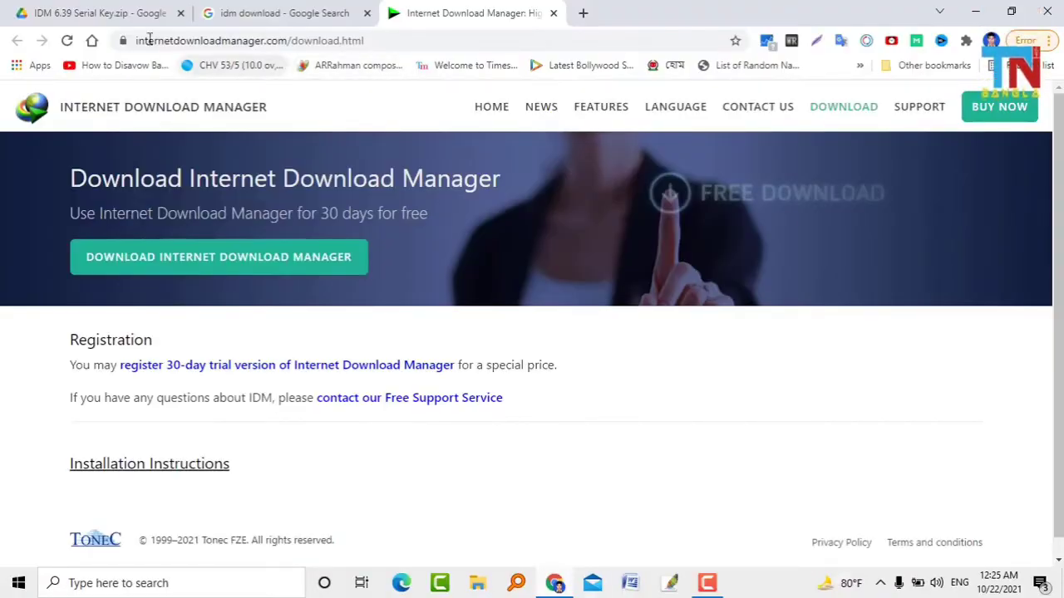
pyautogui.click(83, 6)
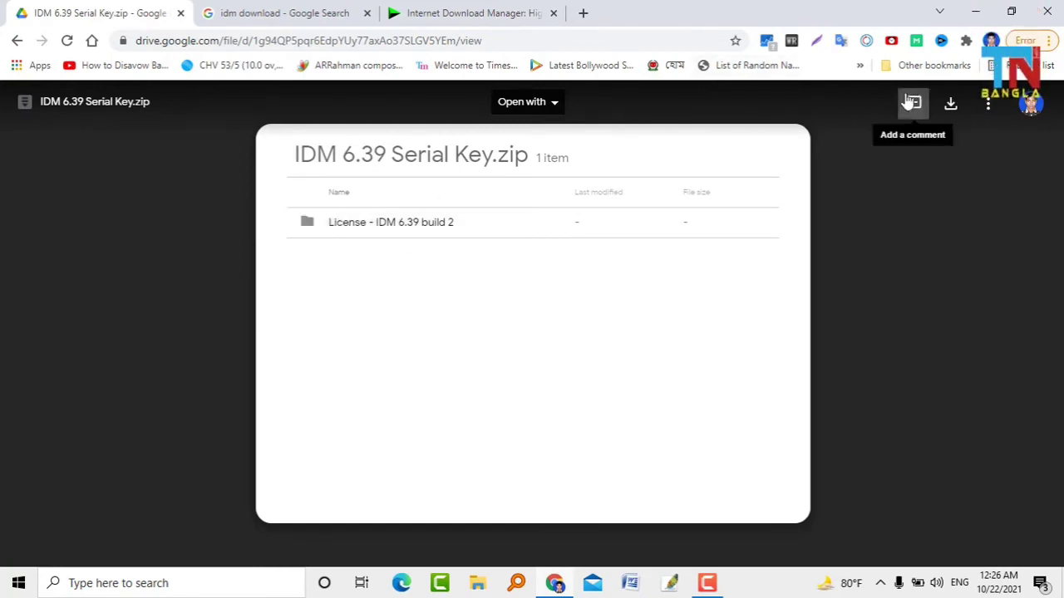
pyautogui.click(951, 104)
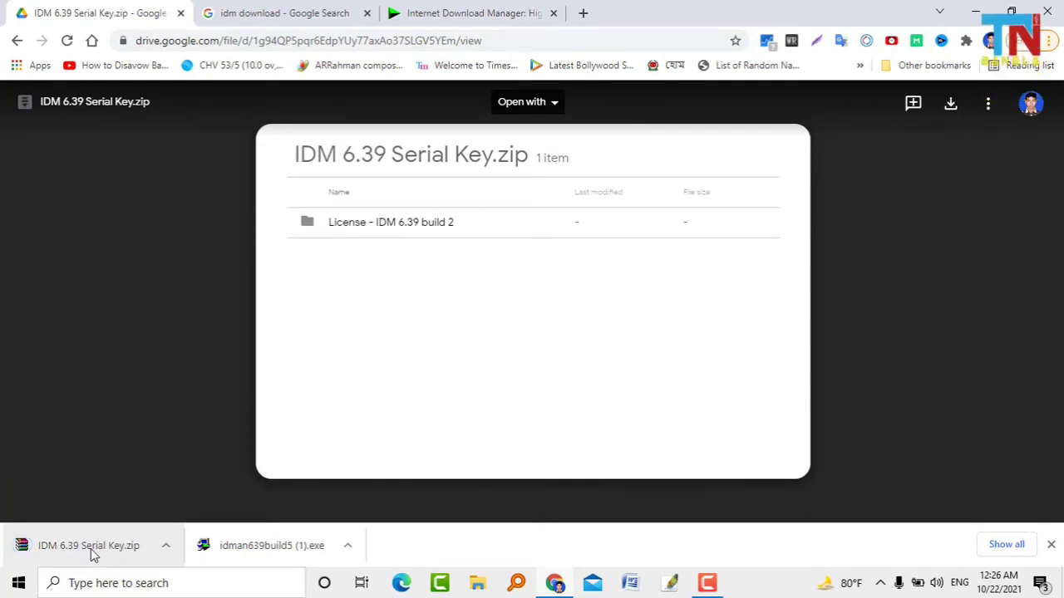
pyautogui.click(92, 548)
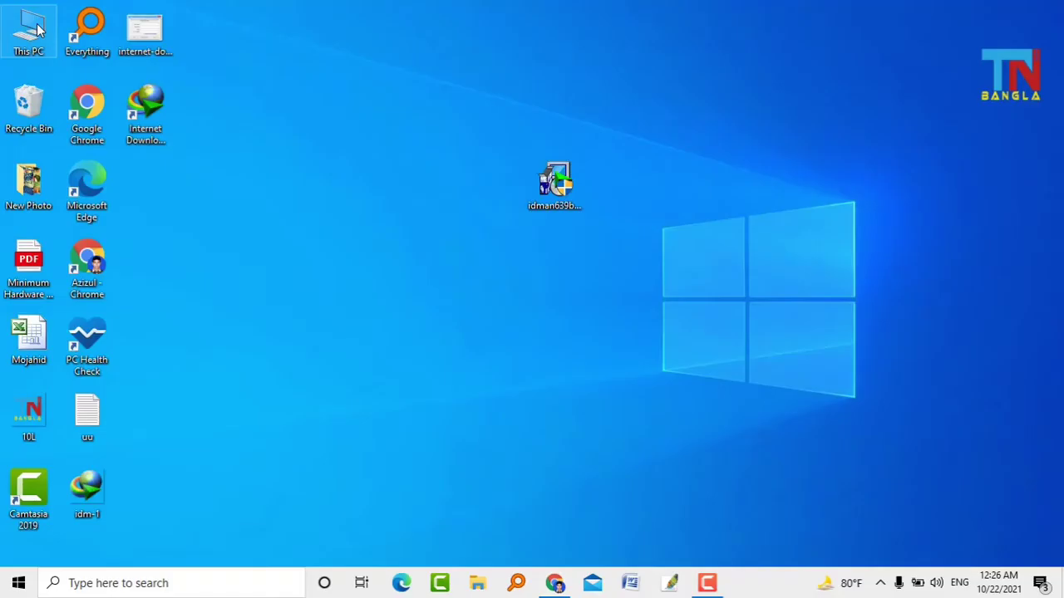
# - Move the IDM 6.39 Serial Key archive from the Downloads folder to the desktop, beside the idman639build5 installer
pyautogui.doubleClick(37, 30)
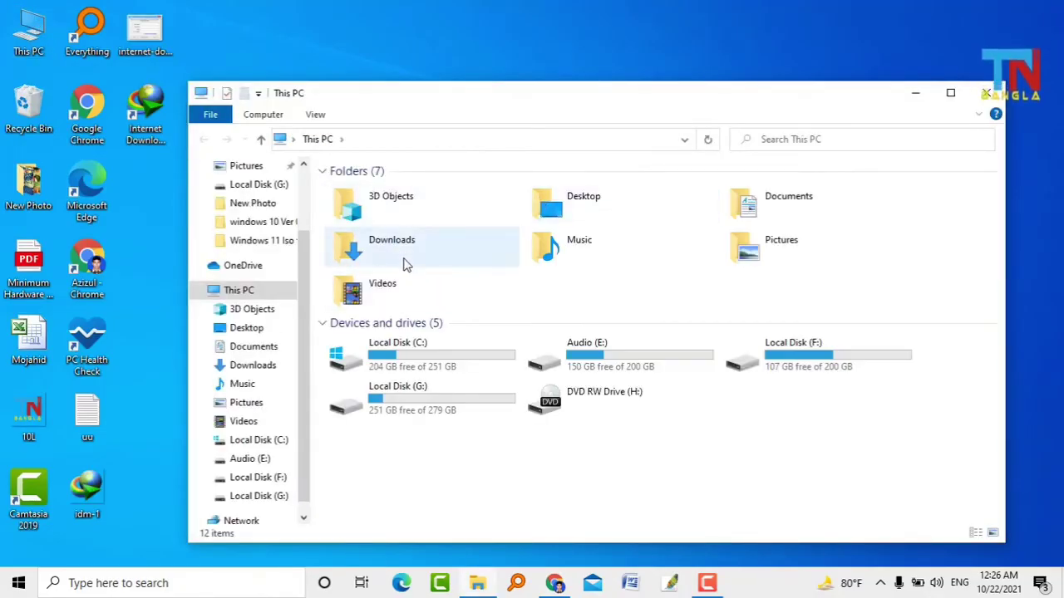
pyautogui.click(398, 249)
pyautogui.doubleClick(397, 249)
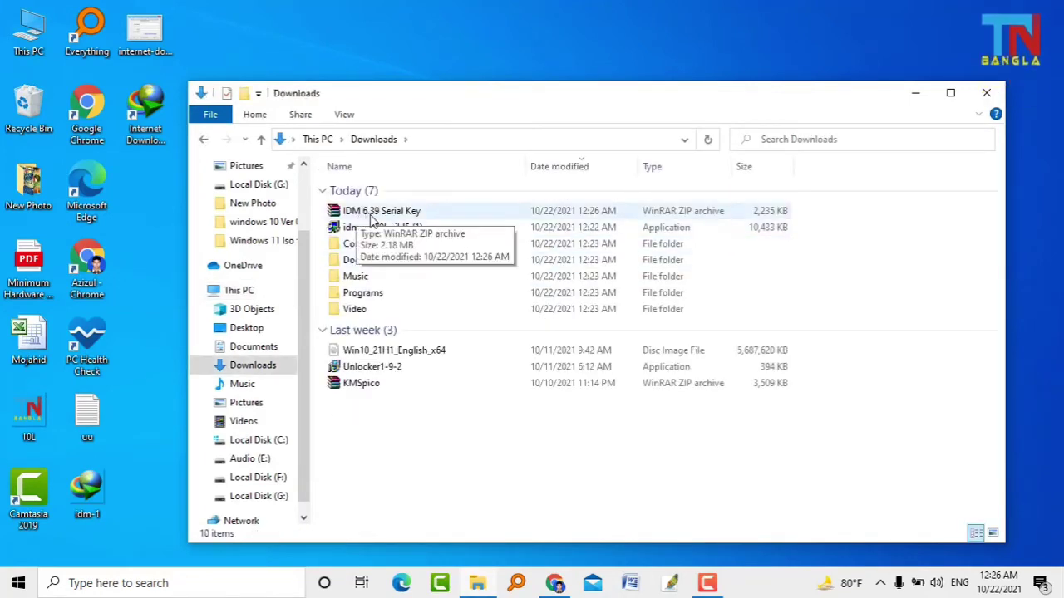
pyautogui.moveTo(581, 106); pyautogui.dragTo(740, 103)
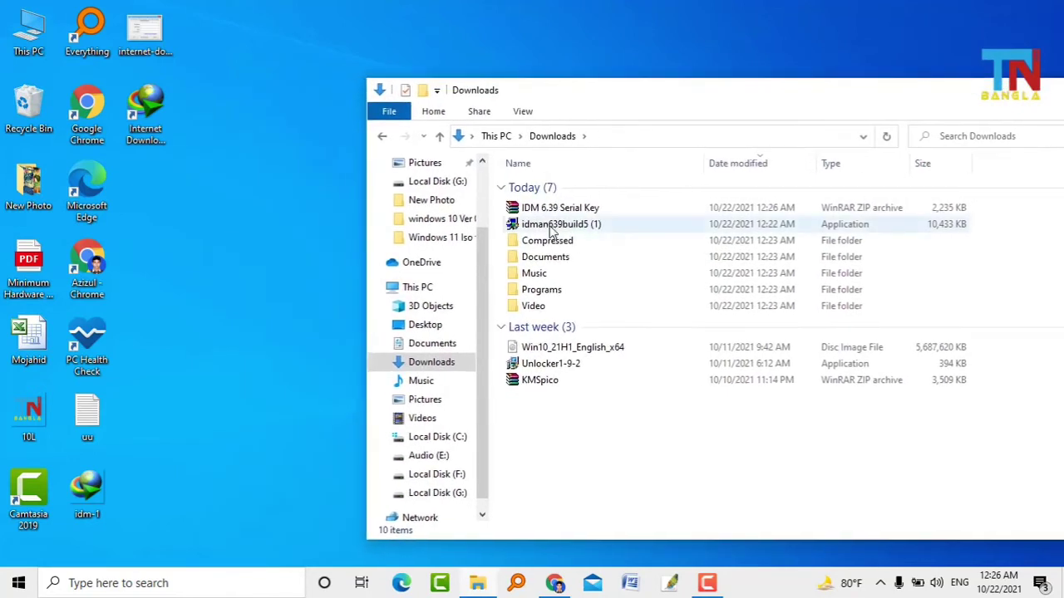
pyautogui.moveTo(544, 210); pyautogui.dragTo(223, 290)
pyautogui.moveTo(825, 104); pyautogui.dragTo(572, 121)
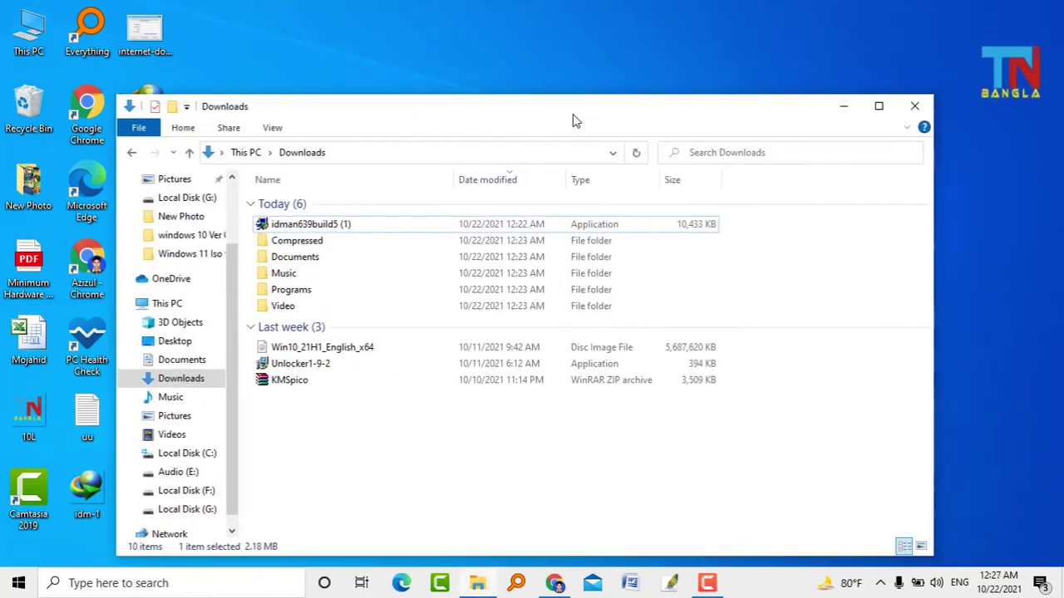
pyautogui.click(927, 115)
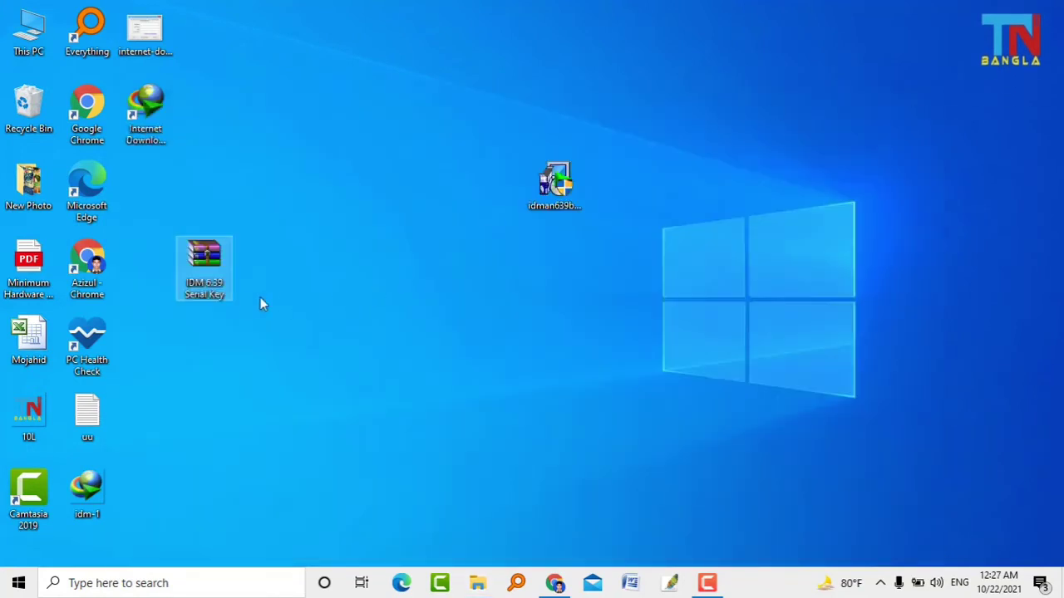
pyautogui.moveTo(219, 278); pyautogui.dragTo(711, 179)
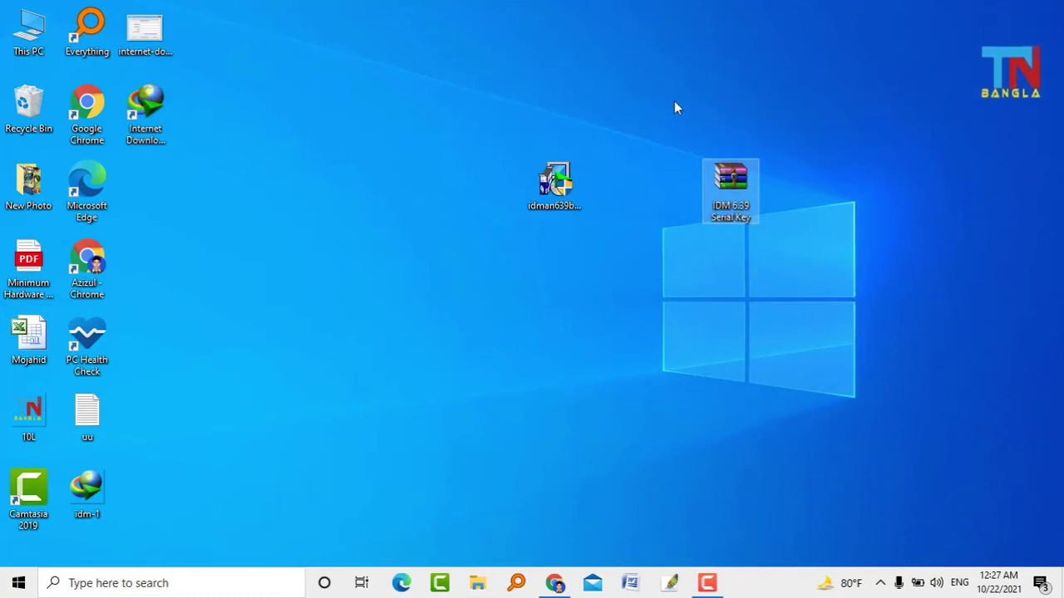
pyautogui.moveTo(660, 109); pyautogui.dragTo(782, 249)
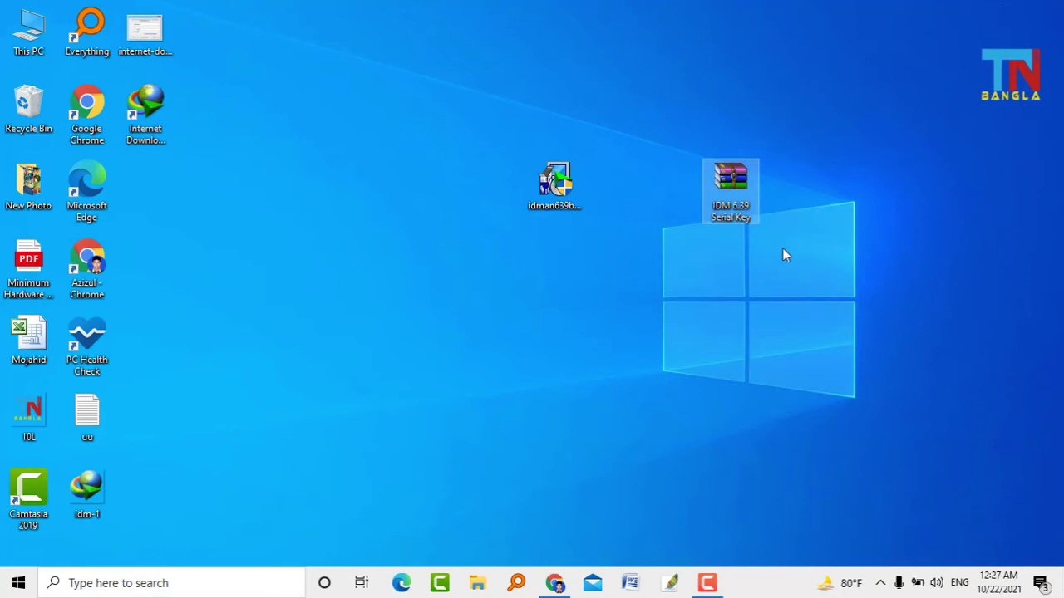
# - Extract the archive into its own IDM 6.39 Serial Key folder and place that folder near the installer on the desktop
pyautogui.rightClick(730, 181)
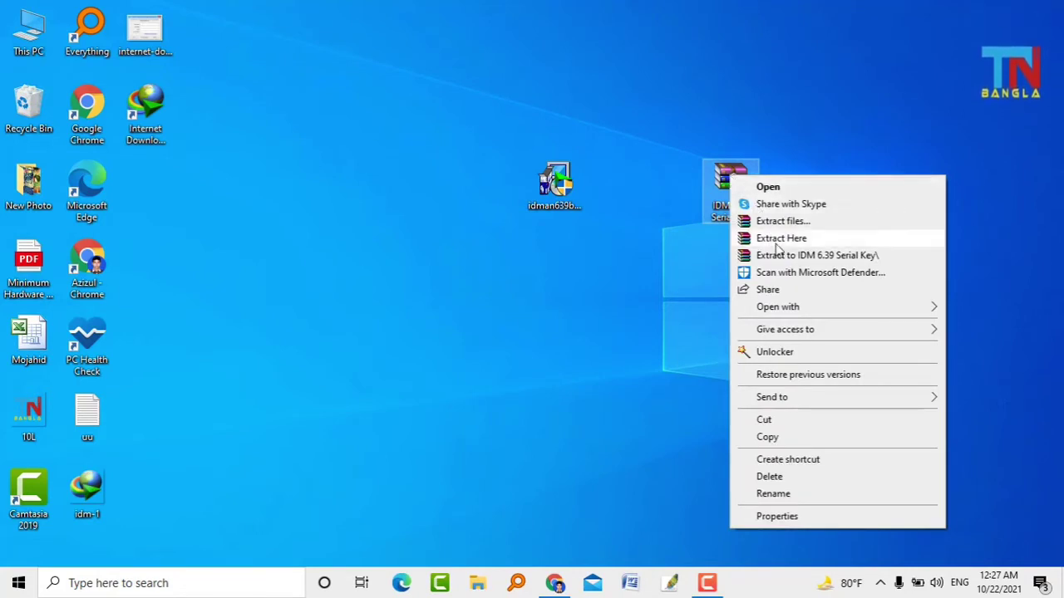
pyautogui.click(854, 256)
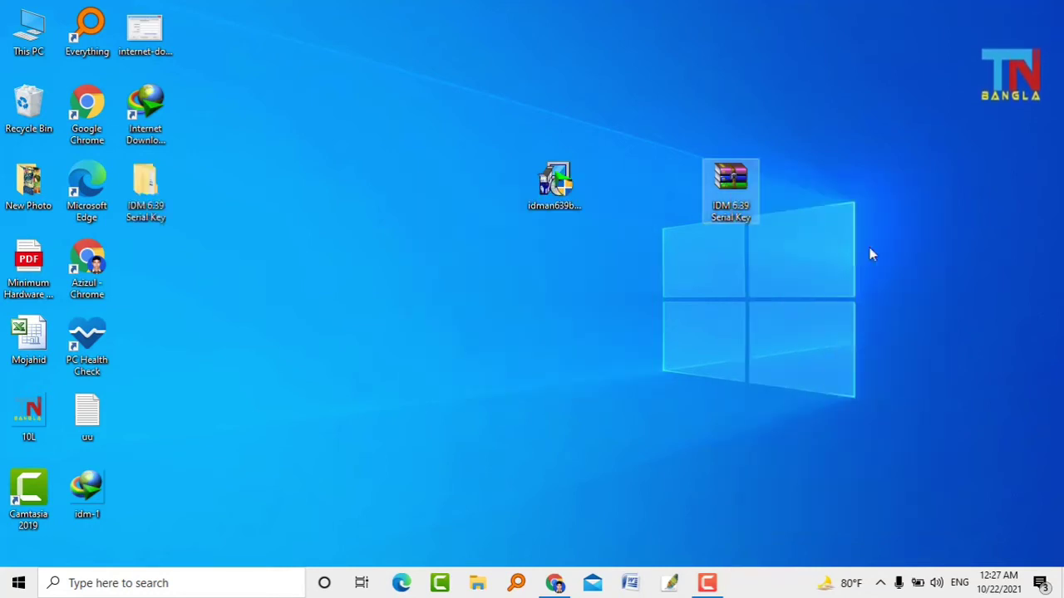
pyautogui.moveTo(156, 185); pyautogui.dragTo(632, 269)
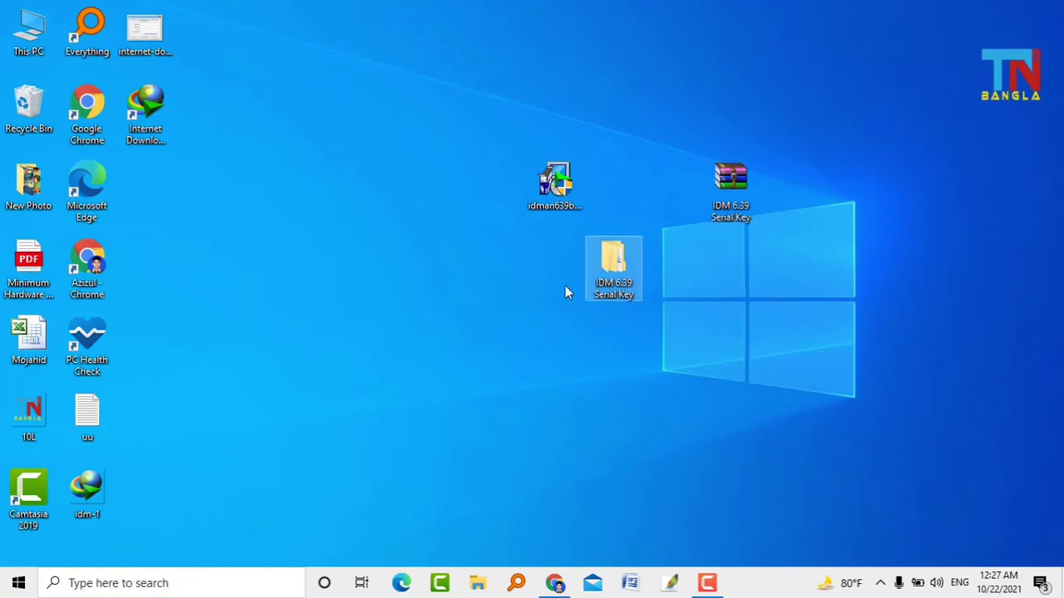
# - Copy the IDMan application from the License - IDM 6.39 build 2 folder inside the extracted IDM 6.39 Serial Key folder
pyautogui.doubleClick(614, 264)
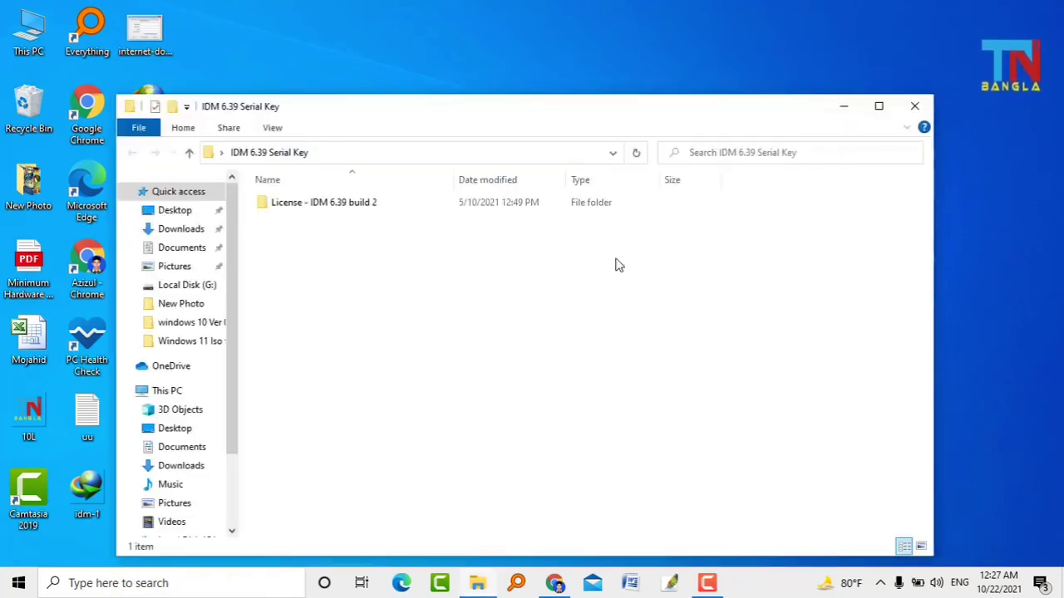
pyautogui.doubleClick(306, 206)
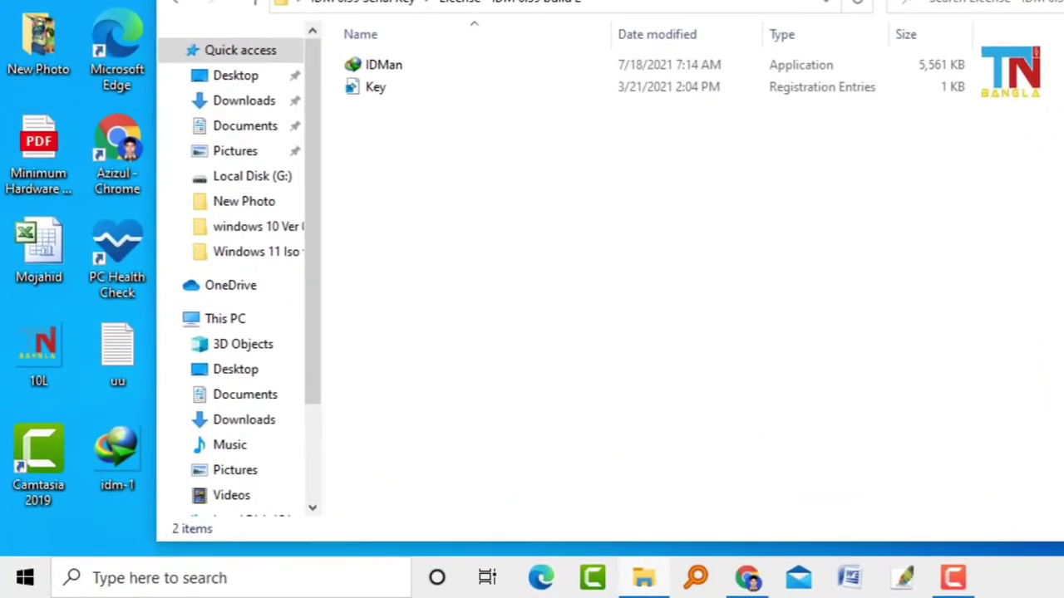
pyautogui.moveTo(599, 0); pyautogui.dragTo(504, 0)
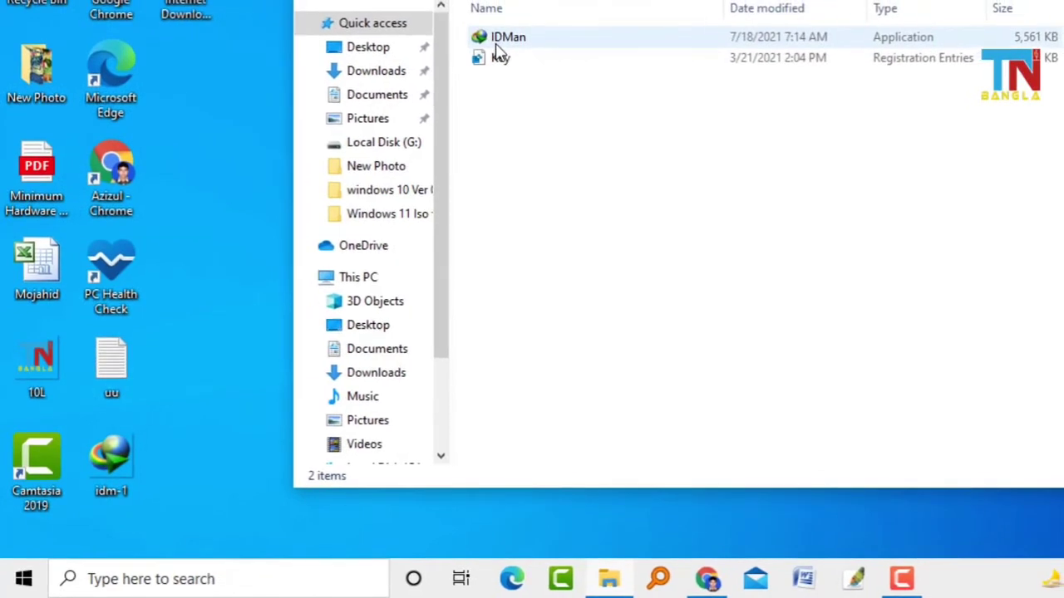
pyautogui.rightClick(540, 44)
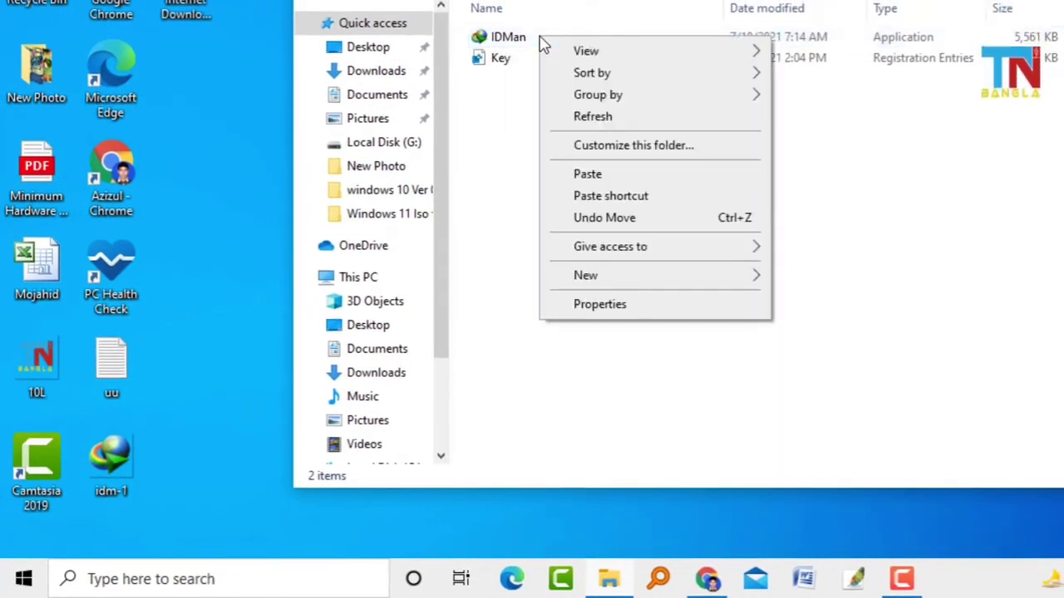
pyautogui.rightClick(506, 40)
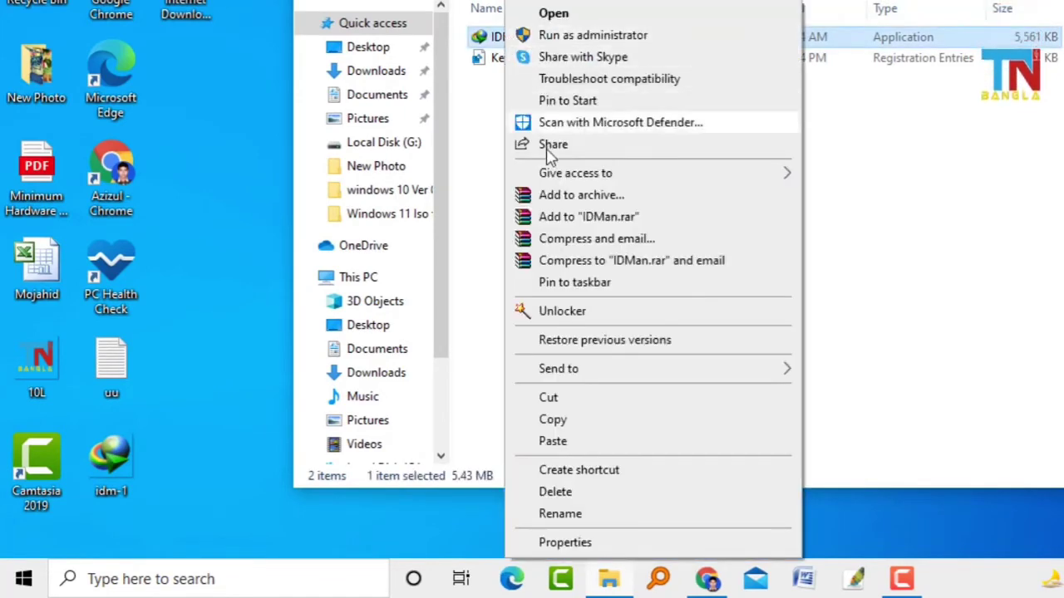
pyautogui.click(553, 419)
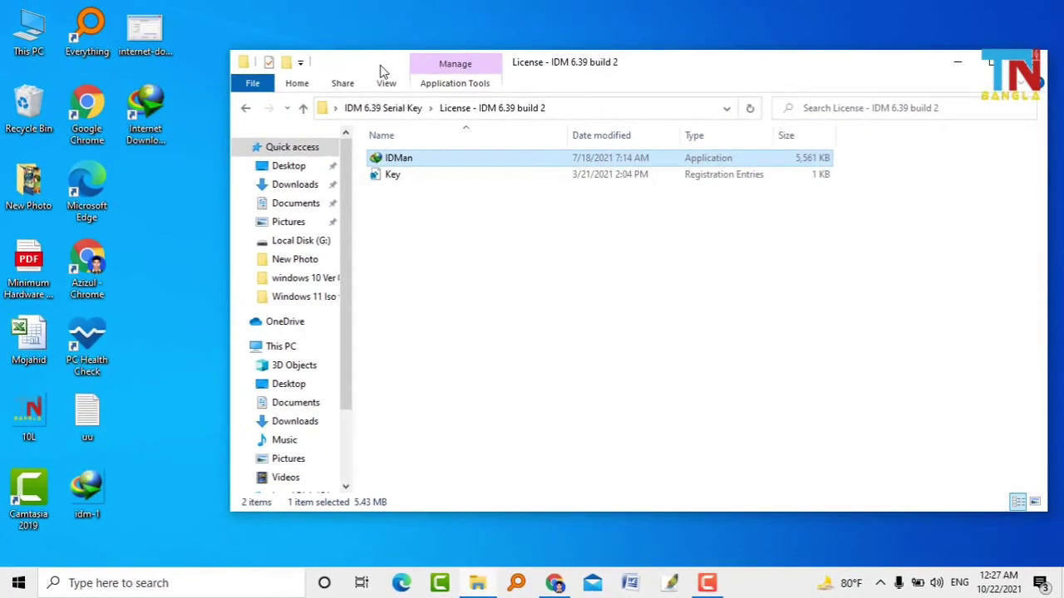
# - Open the installed program's Internet Download Manager folder in Program Files (x86) from its desktop shortcut
pyautogui.moveTo(378, 67); pyautogui.dragTo(494, 73)
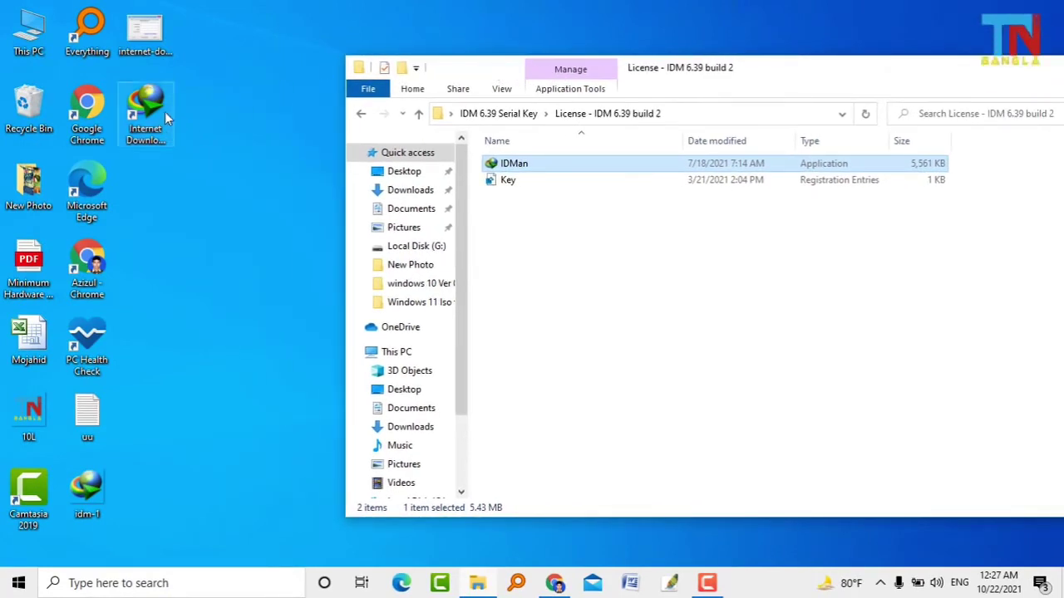
pyautogui.rightClick(146, 100)
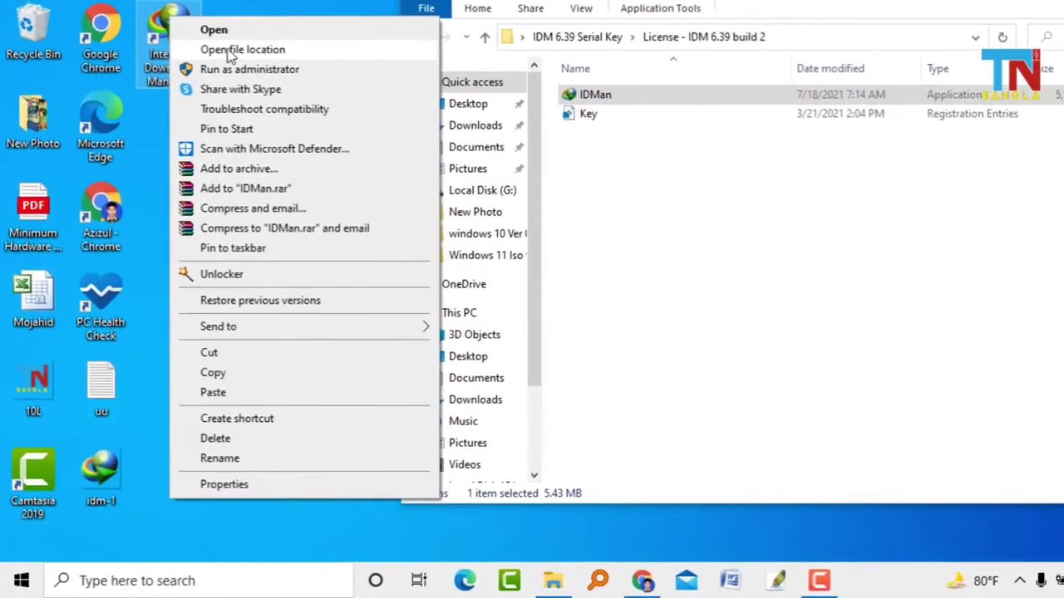
pyautogui.click(278, 48)
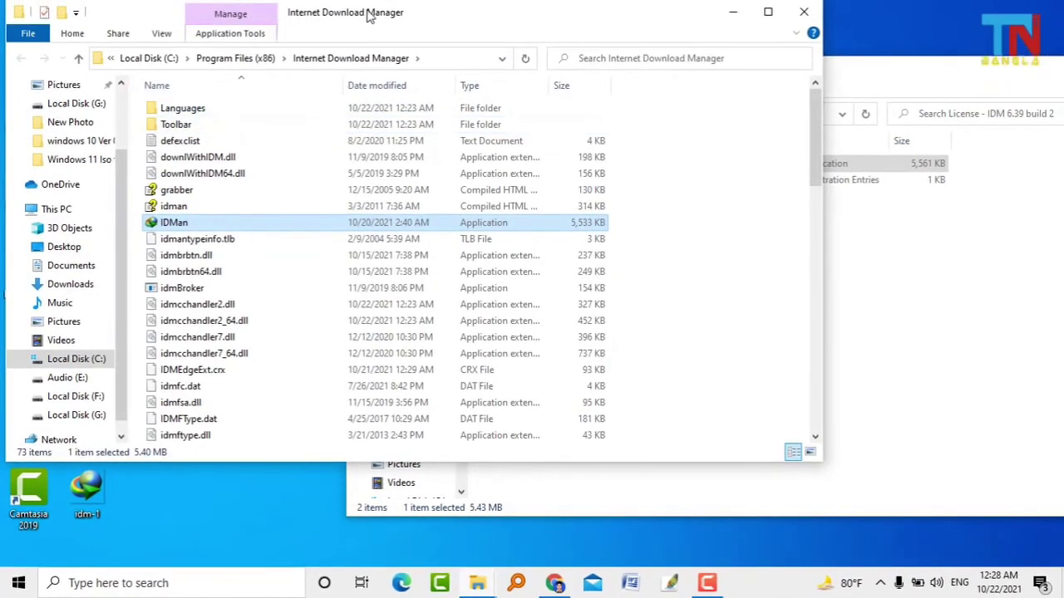
pyautogui.moveTo(366, 17); pyautogui.dragTo(433, 23)
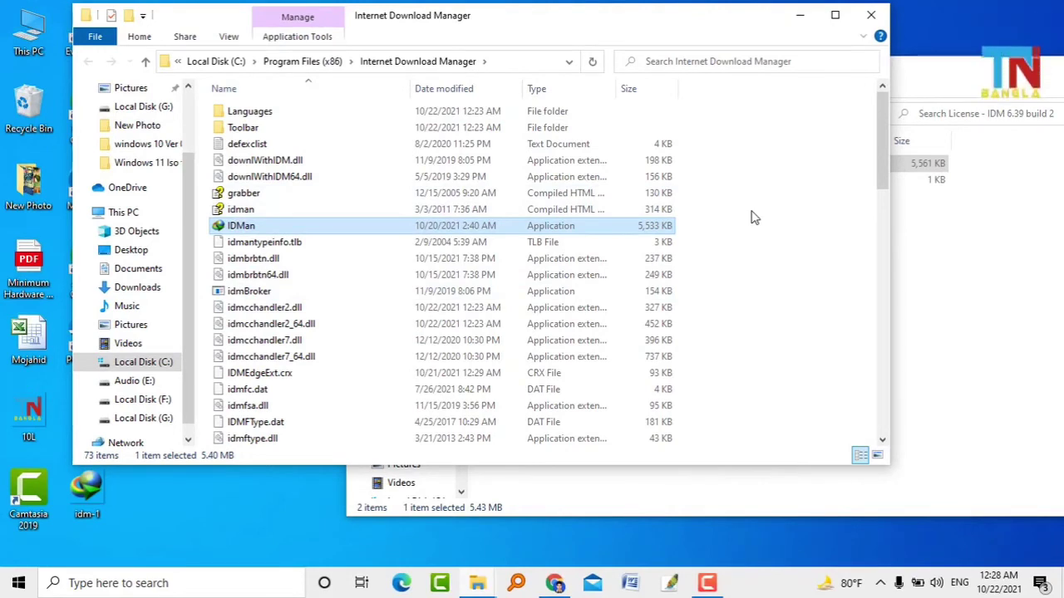
# - Paste the copied IDMan application into the Internet Download Manager folder, replacing the existing file with administrator permission, and close the folder
pyautogui.rightClick(712, 185)
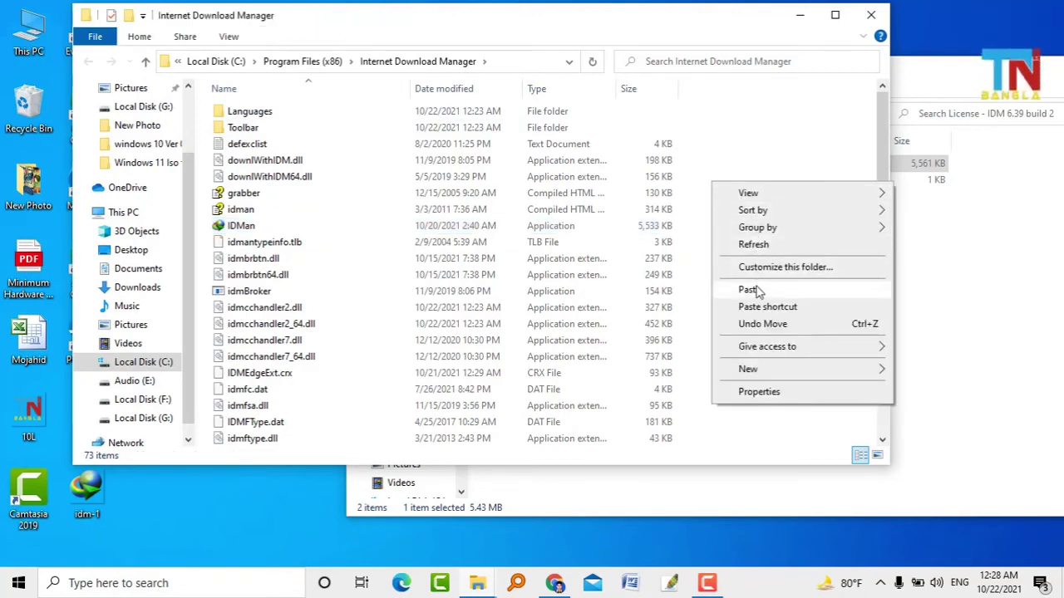
pyautogui.click(748, 290)
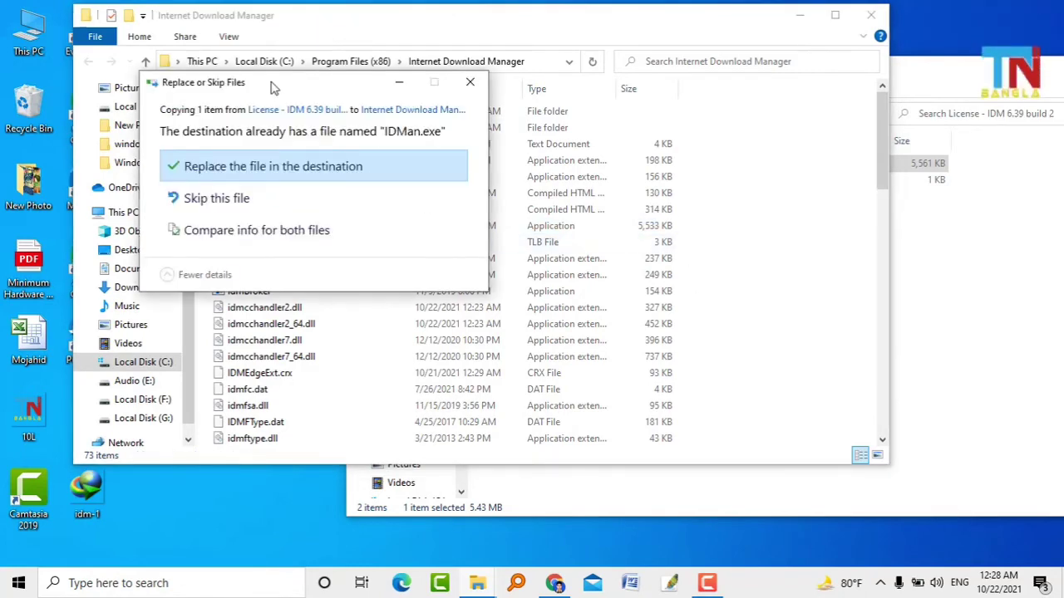
pyautogui.moveTo(274, 87); pyautogui.dragTo(434, 116)
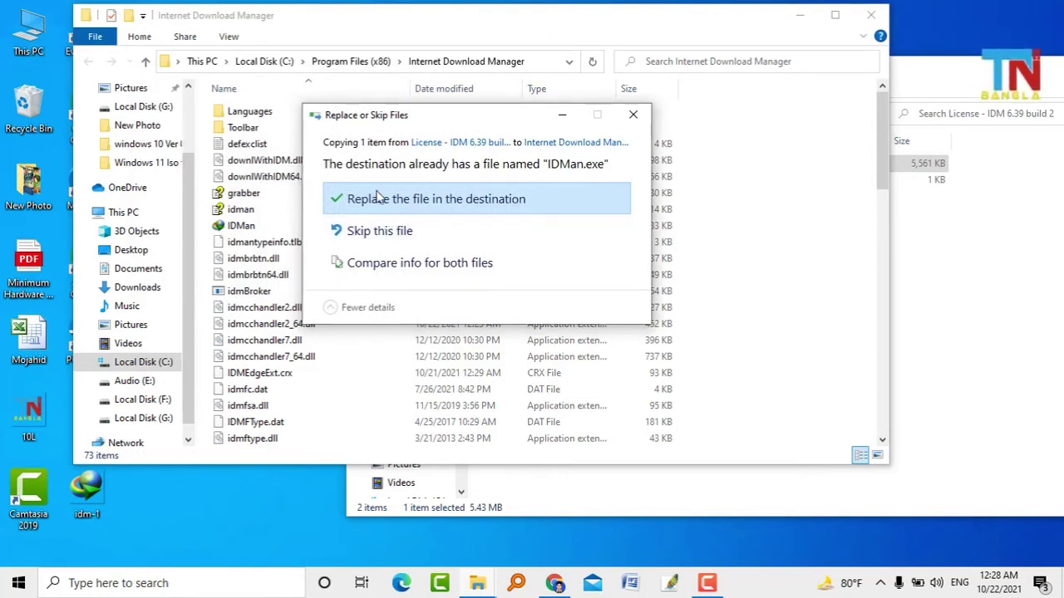
pyautogui.click(421, 200)
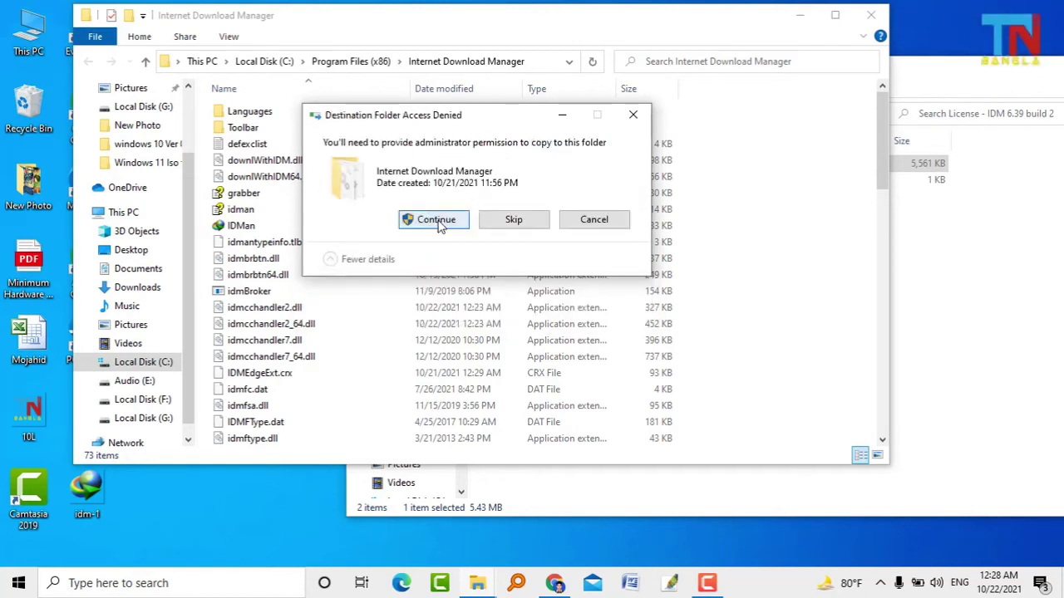
pyautogui.click(438, 221)
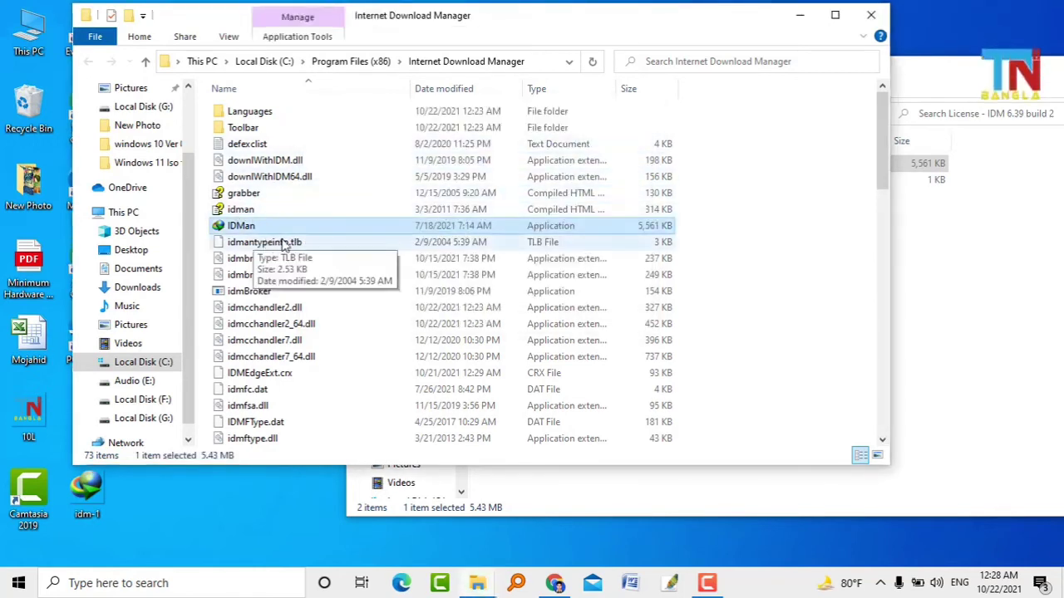
pyautogui.click(872, 16)
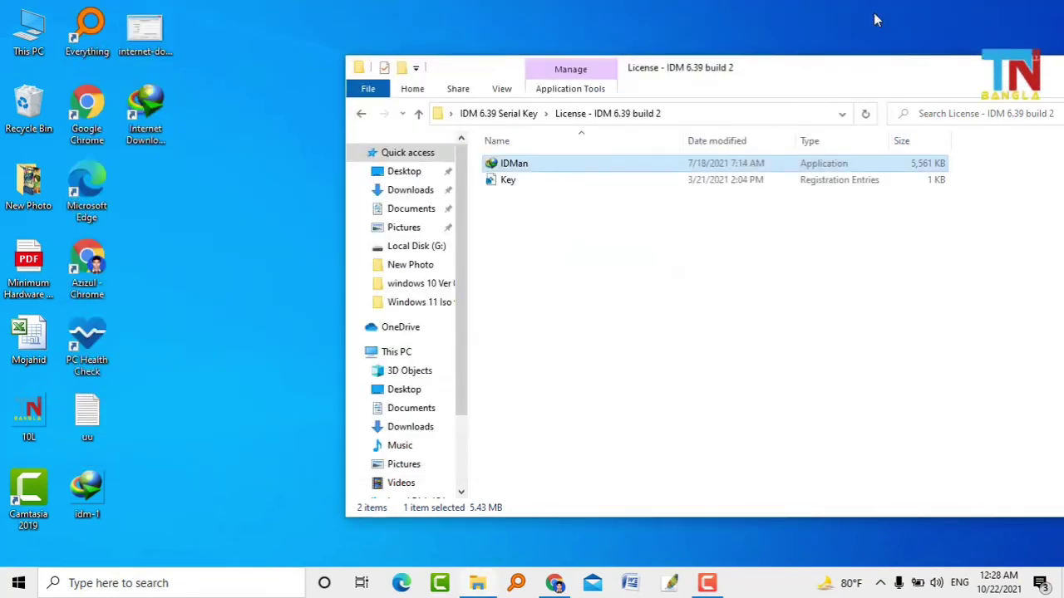
# - Add the Key registration entries from the License - IDM 6.39 build 2 folder to the registry and close the folder
pyautogui.moveTo(864, 76); pyautogui.dragTo(625, 78)
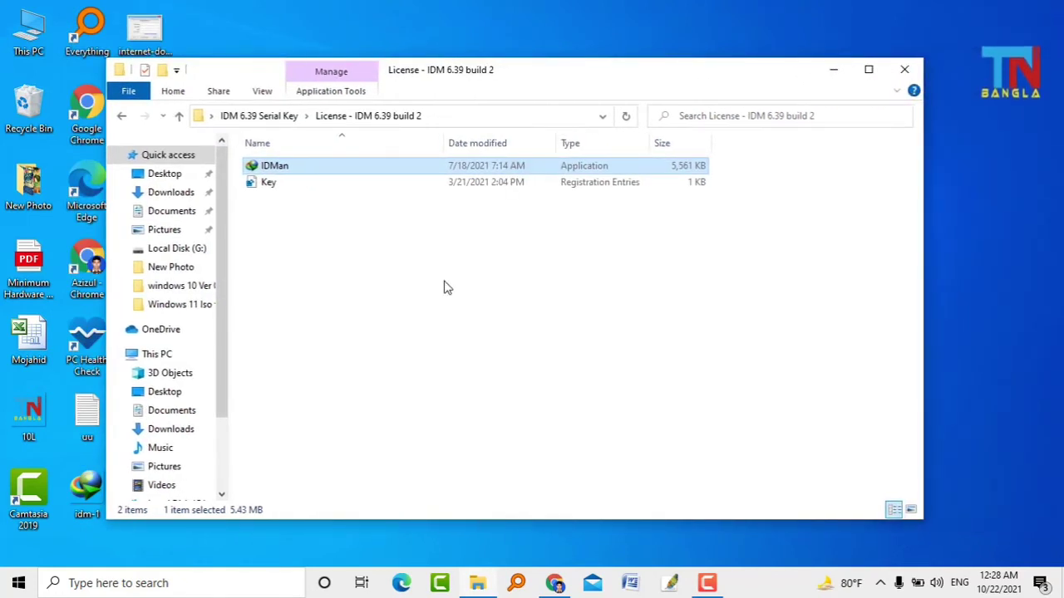
pyautogui.click(427, 313)
pyautogui.moveTo(392, 74); pyautogui.dragTo(496, 79)
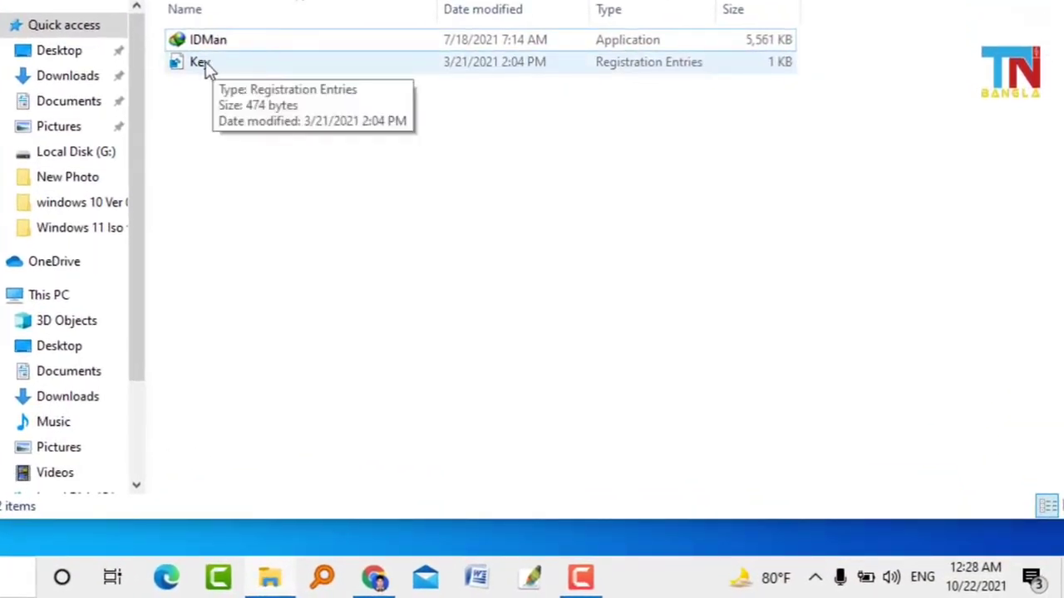
pyautogui.click(204, 63)
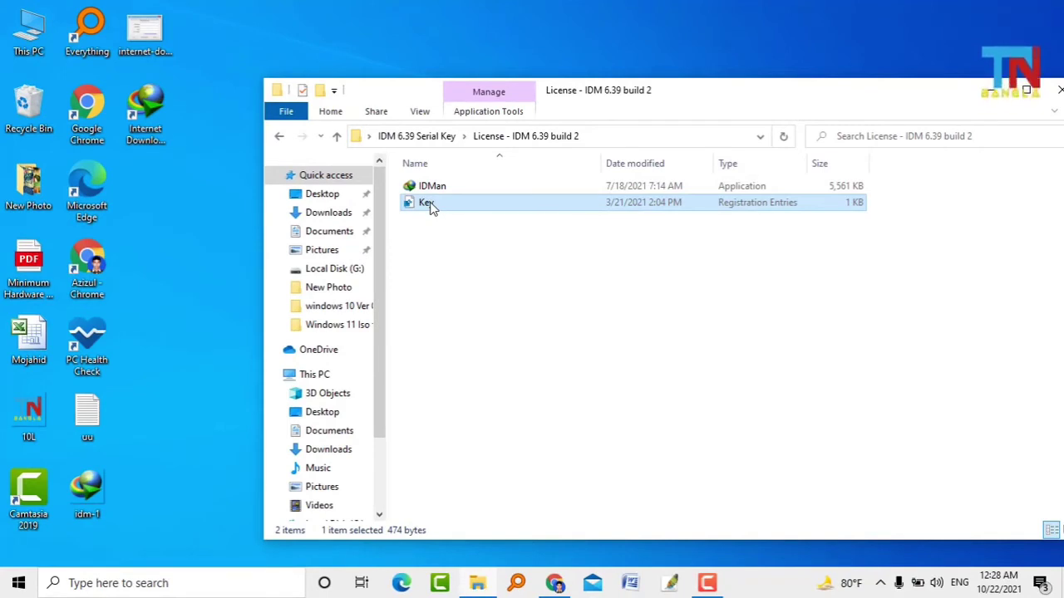
pyautogui.doubleClick(429, 205)
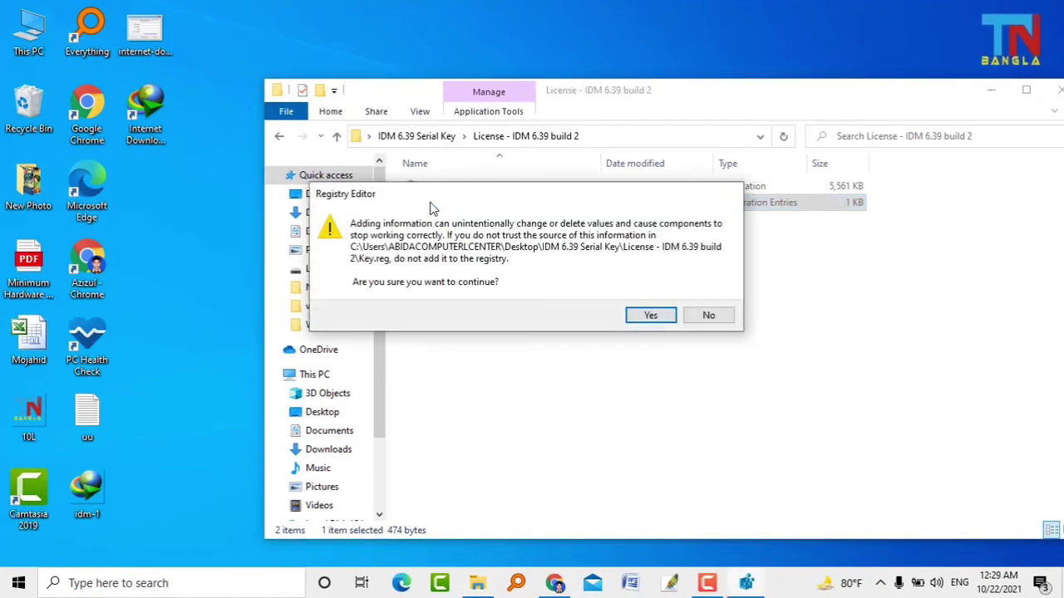
pyautogui.click(650, 316)
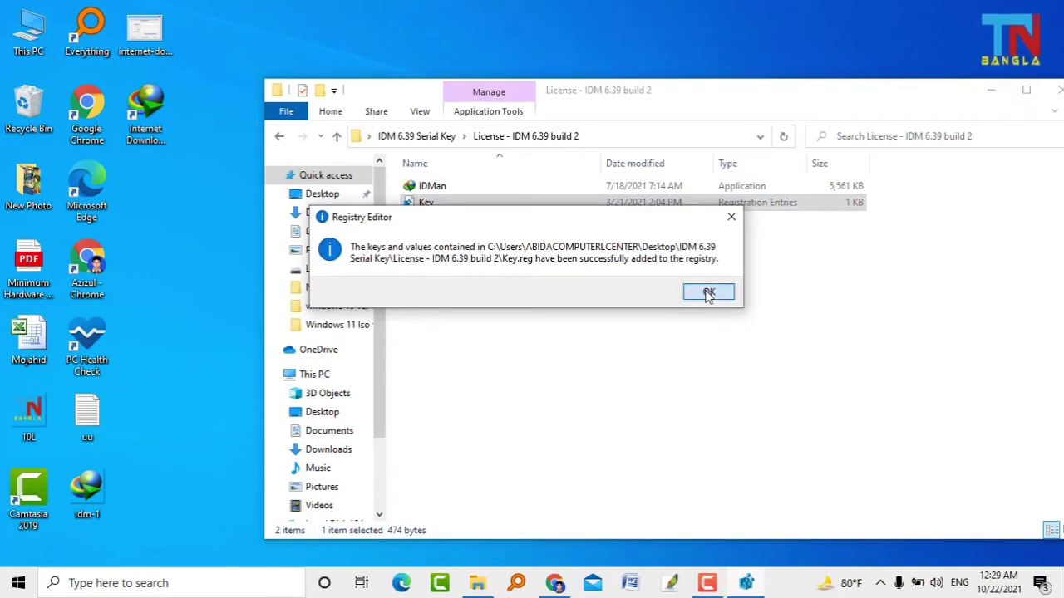
pyautogui.click(708, 292)
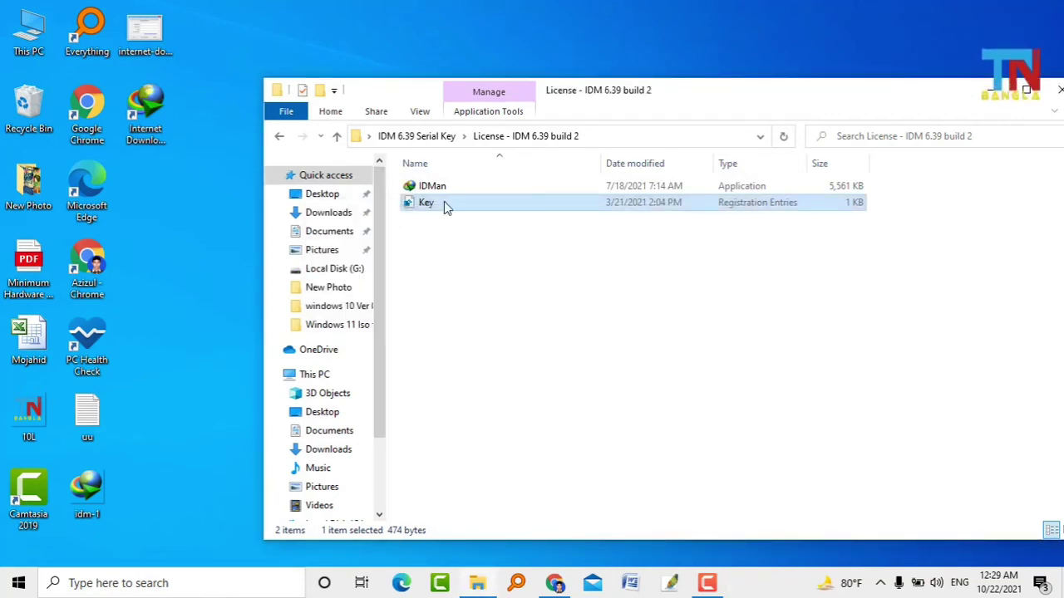
pyautogui.moveTo(740, 97); pyautogui.dragTo(587, 93)
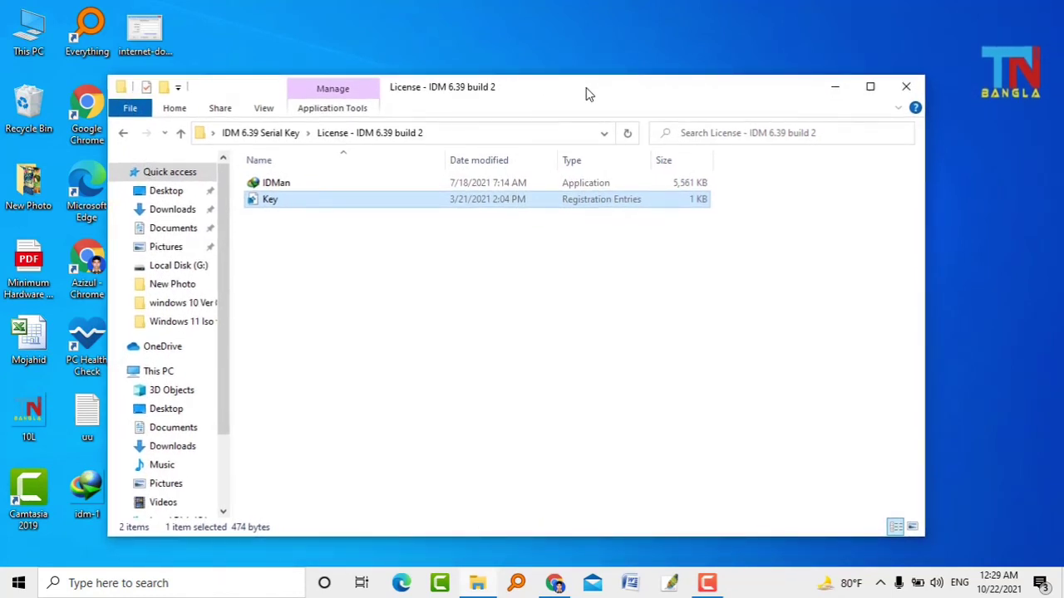
pyautogui.click(906, 87)
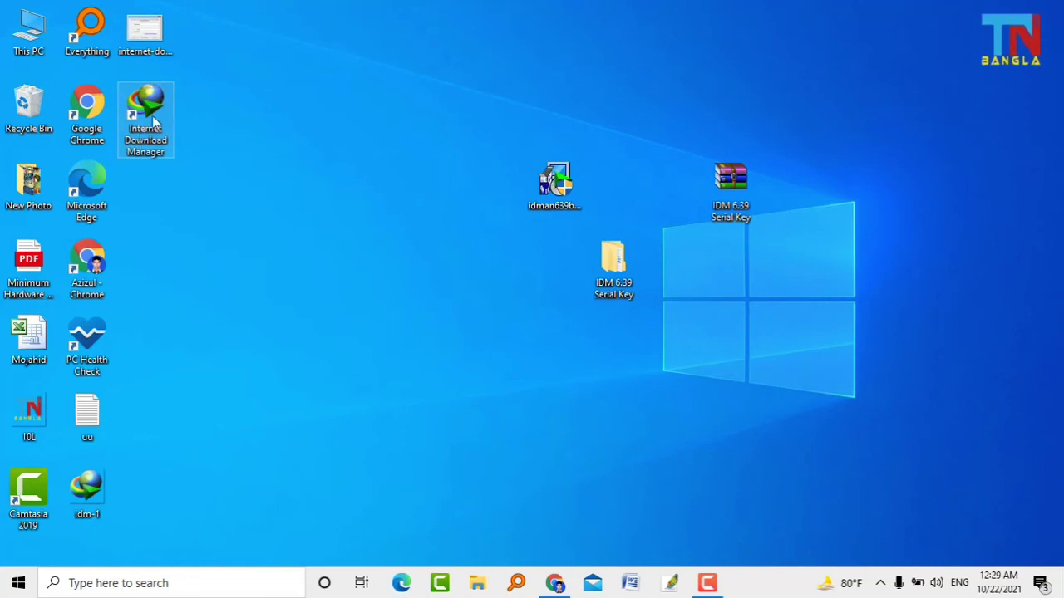
# - Move the Internet Download Manager shortcut to an open desktop area and launch it, dismissing the Edge integration notice and Tip of the Day
pyautogui.moveTo(152, 116); pyautogui.dragTo(332, 131)
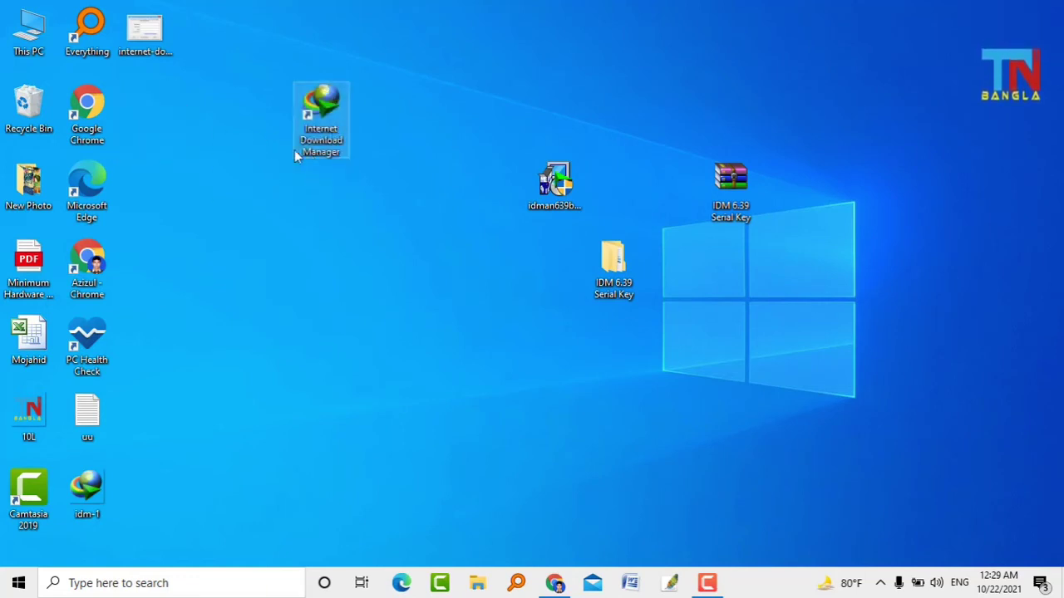
pyautogui.rightClick(329, 101)
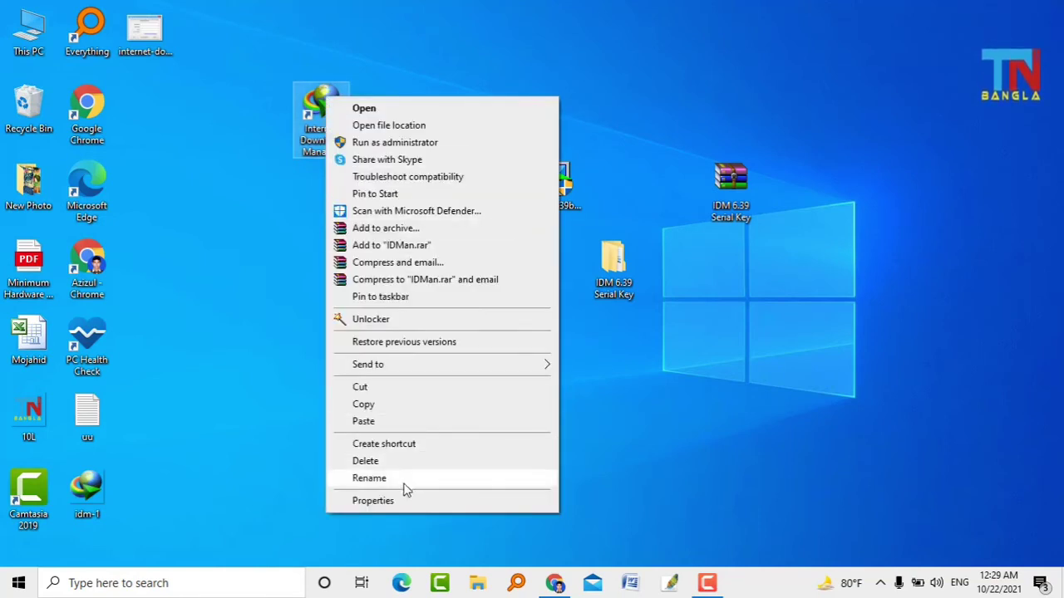
pyautogui.click(329, 101)
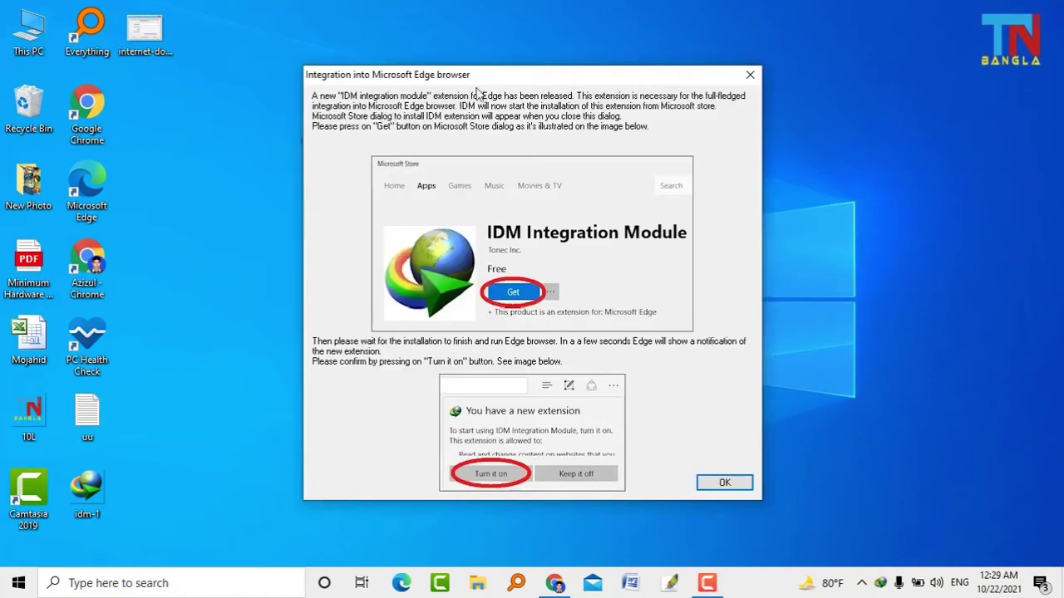
pyautogui.click(725, 484)
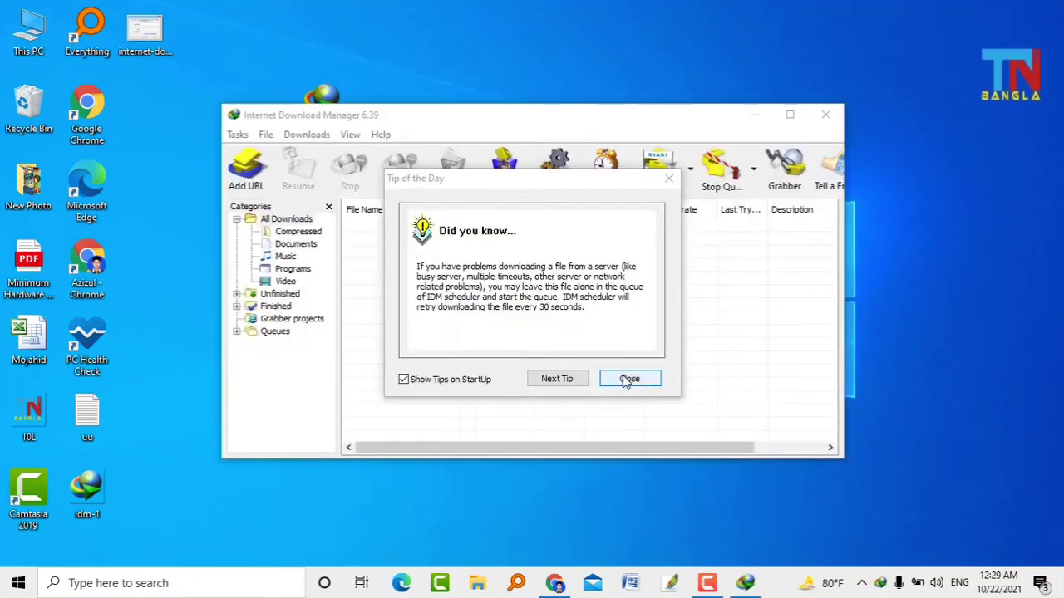
pyautogui.click(627, 380)
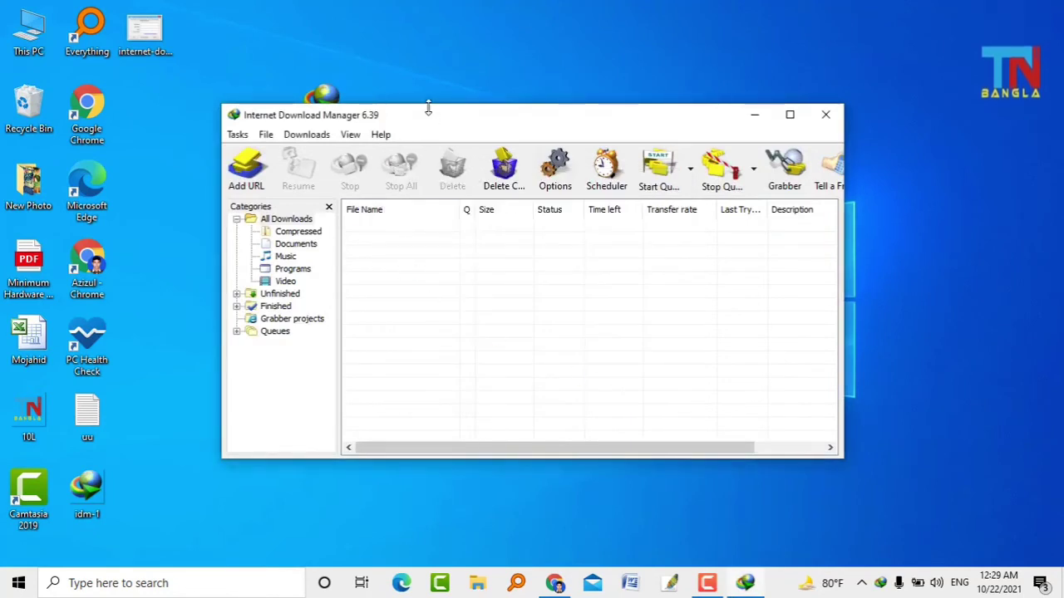
pyautogui.moveTo(434, 114); pyautogui.dragTo(583, 89)
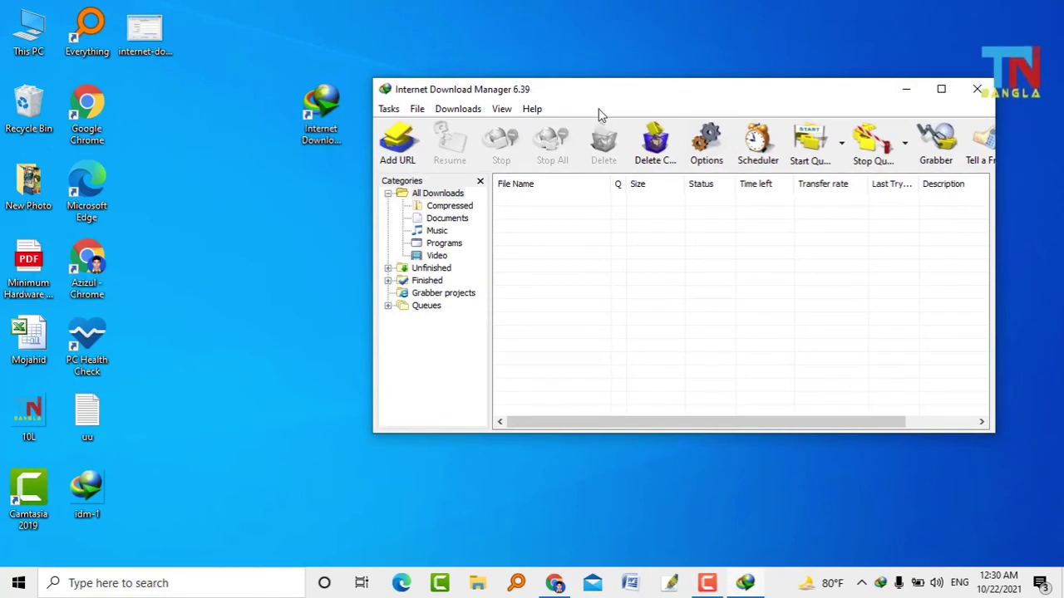
pyautogui.moveTo(615, 92); pyautogui.dragTo(608, 76)
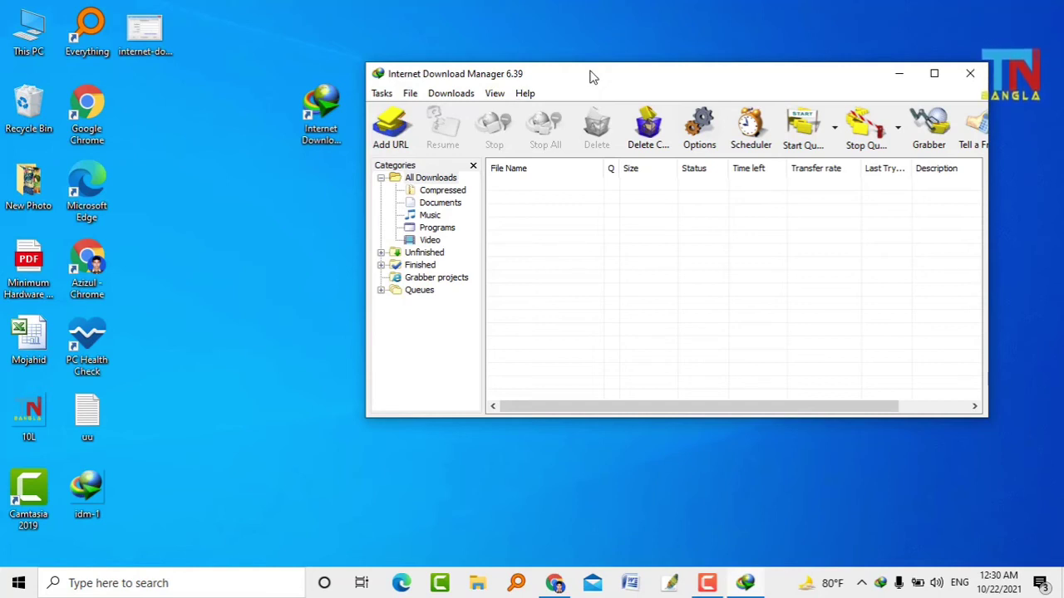
# - Check the version and licence details in the About Internet Download Manager window
pyautogui.click(525, 95)
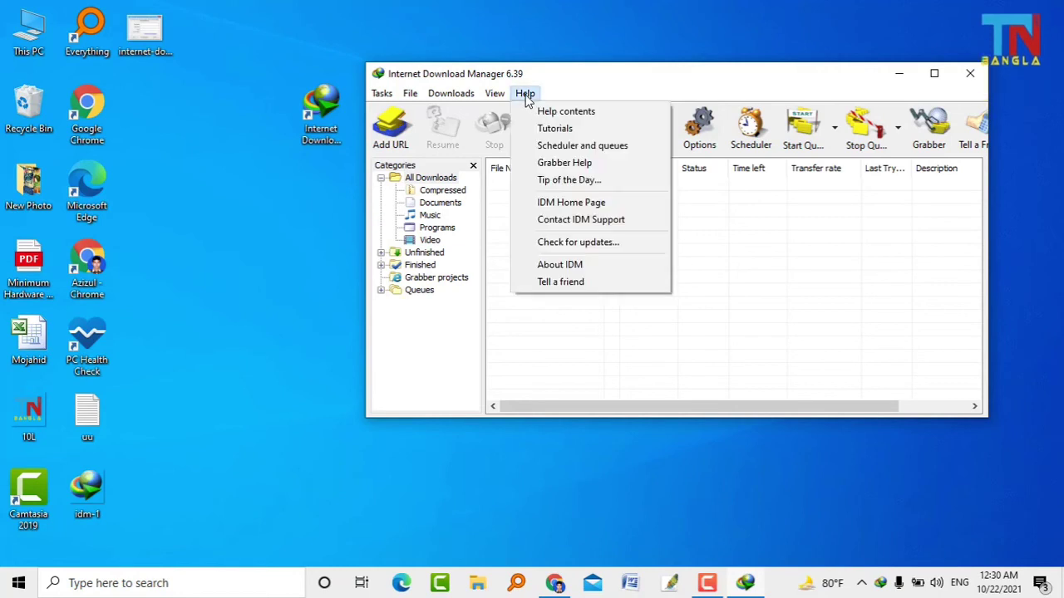
pyautogui.click(615, 272)
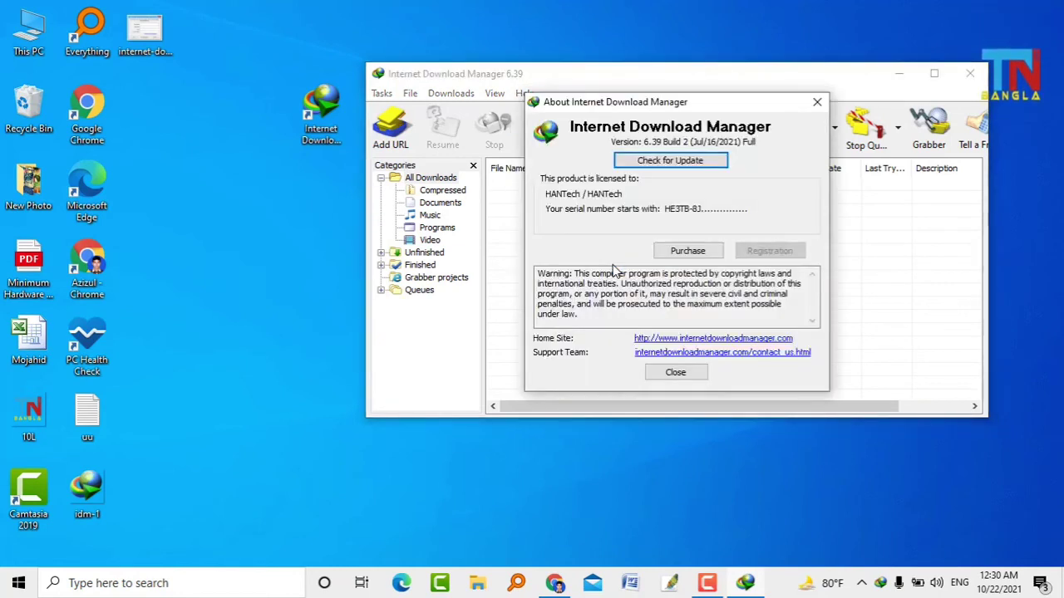
pyautogui.moveTo(729, 104); pyautogui.dragTo(590, 99)
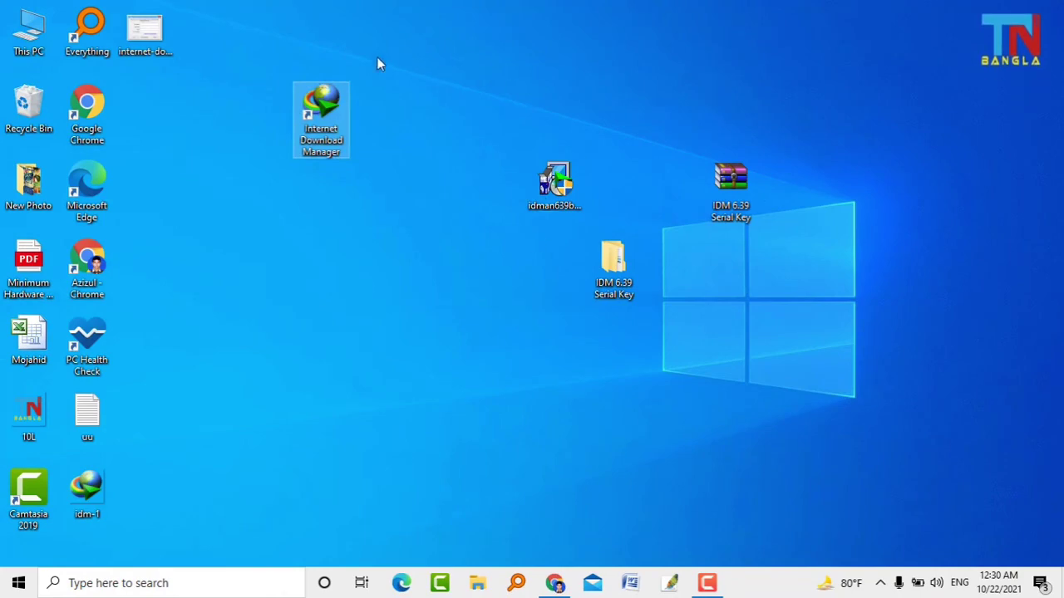
# - Switch to Chrome and open YouTube in a new tab
pyautogui.click(555, 584)
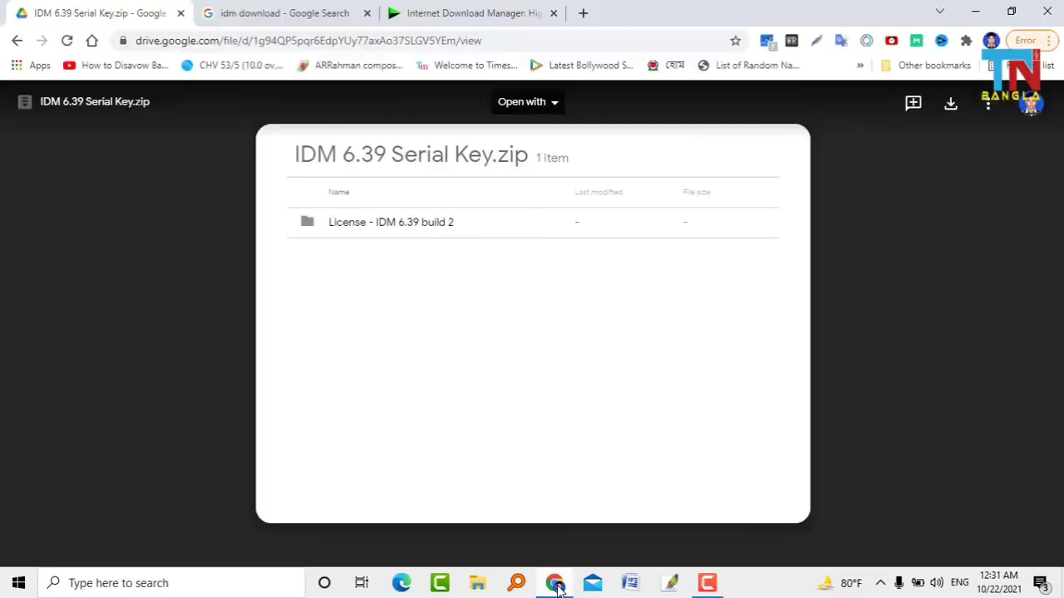
pyautogui.click(584, 14)
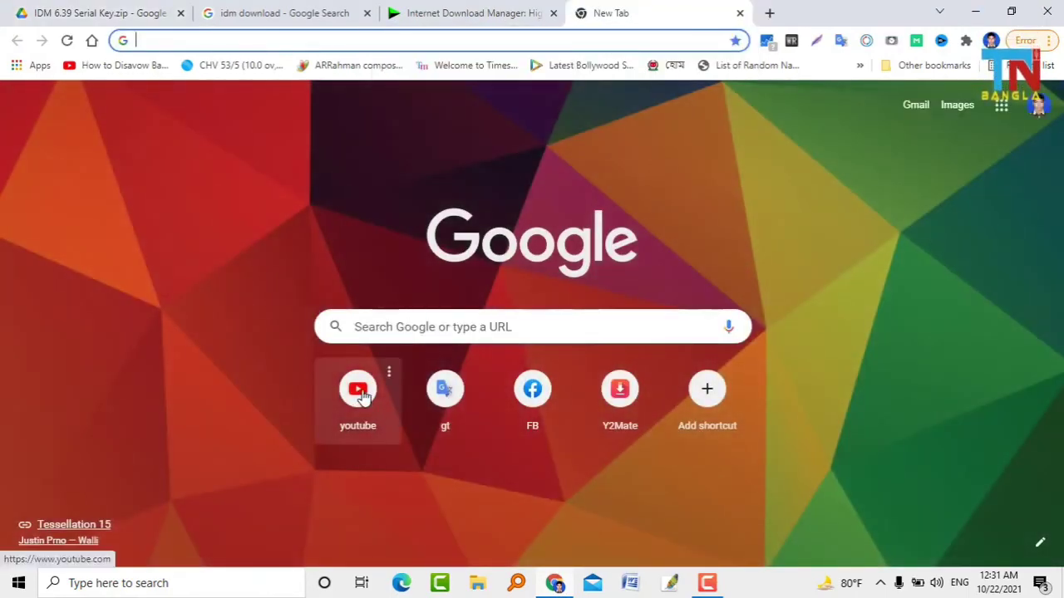
pyautogui.click(360, 394)
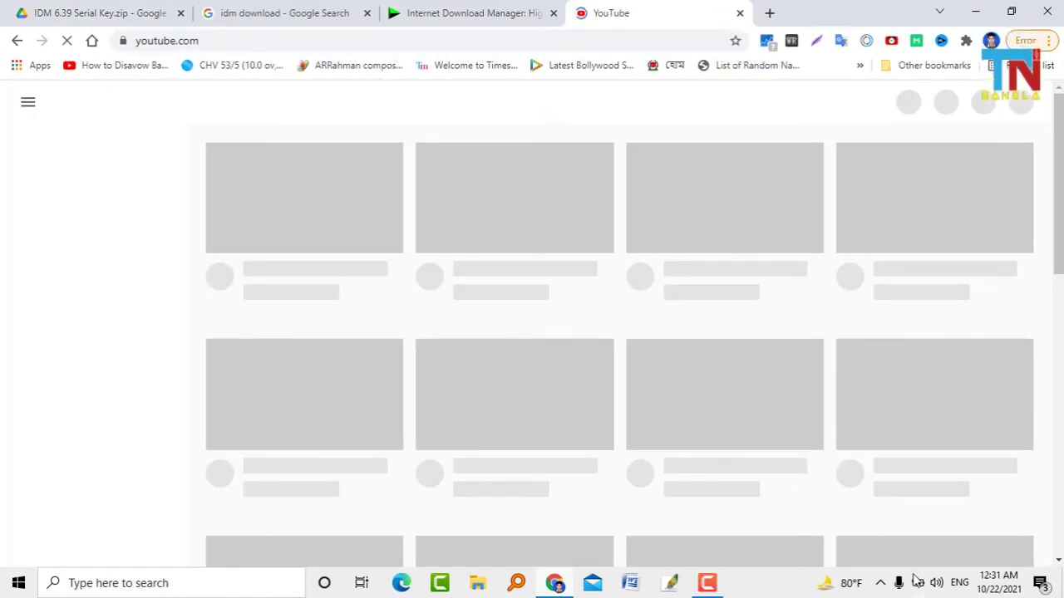
# - Mute the computer's speakers and open the Tom und Jerry auf Deutsch video from the YouTube home page
pyautogui.click(937, 584)
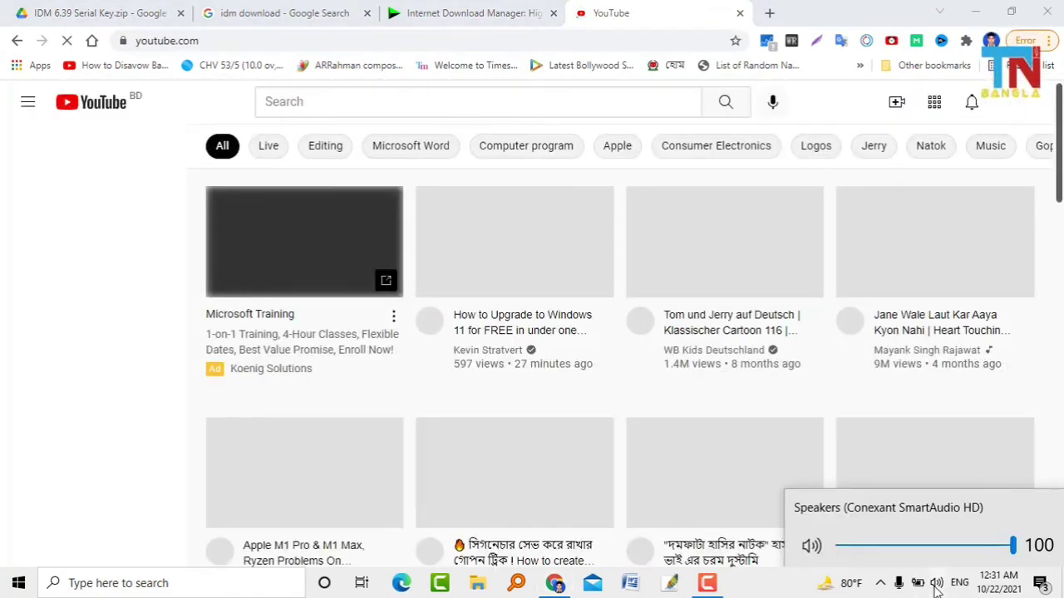
pyautogui.click(810, 545)
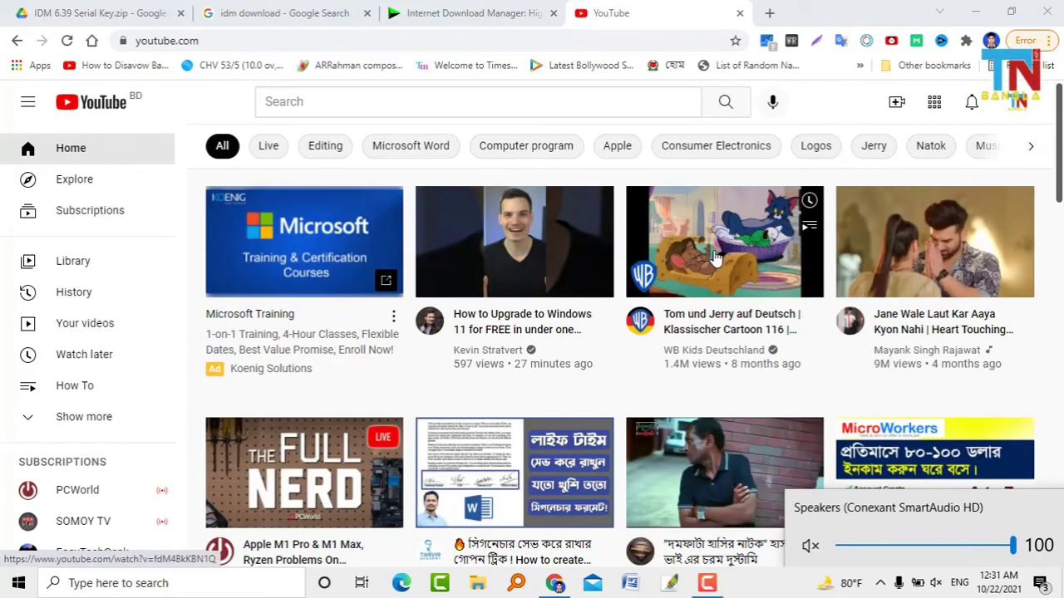
pyautogui.click(715, 257)
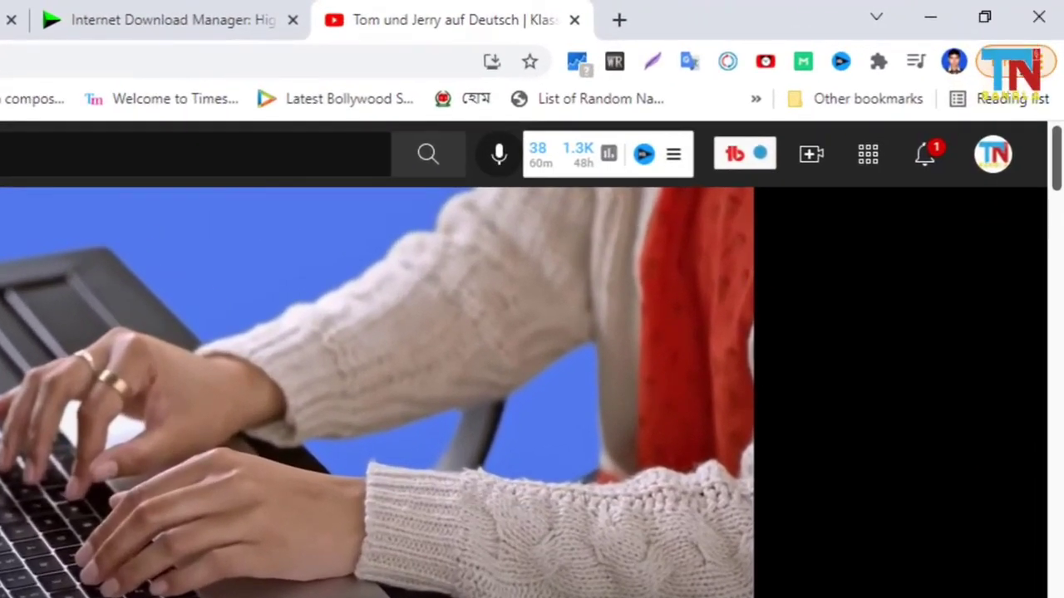
# - Enable the newly added IDM Integration Module extension in Chrome and close its welcome page
pyautogui.click(1039, 62)
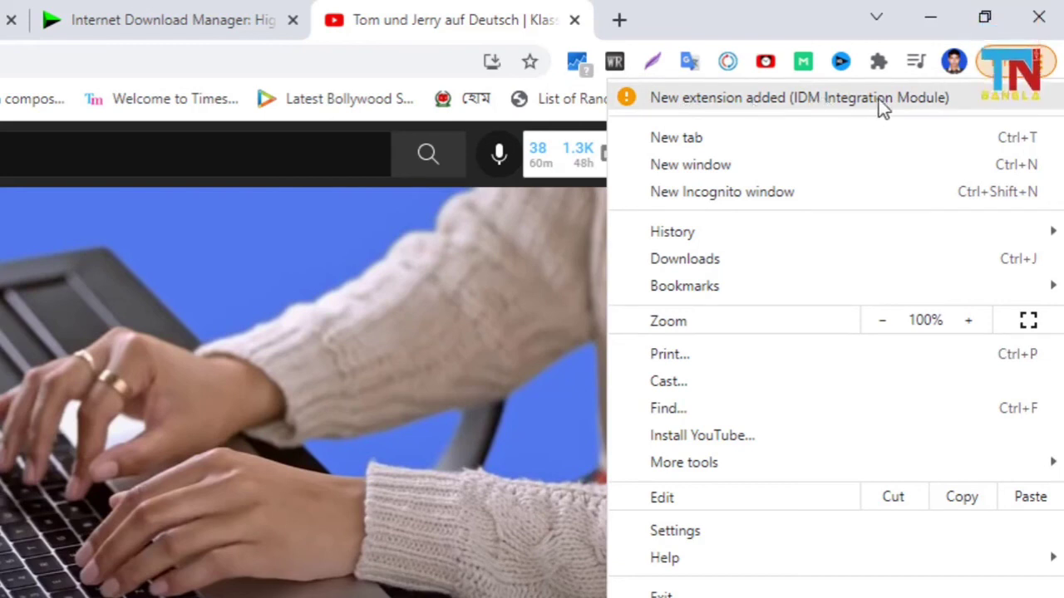
pyautogui.click(958, 103)
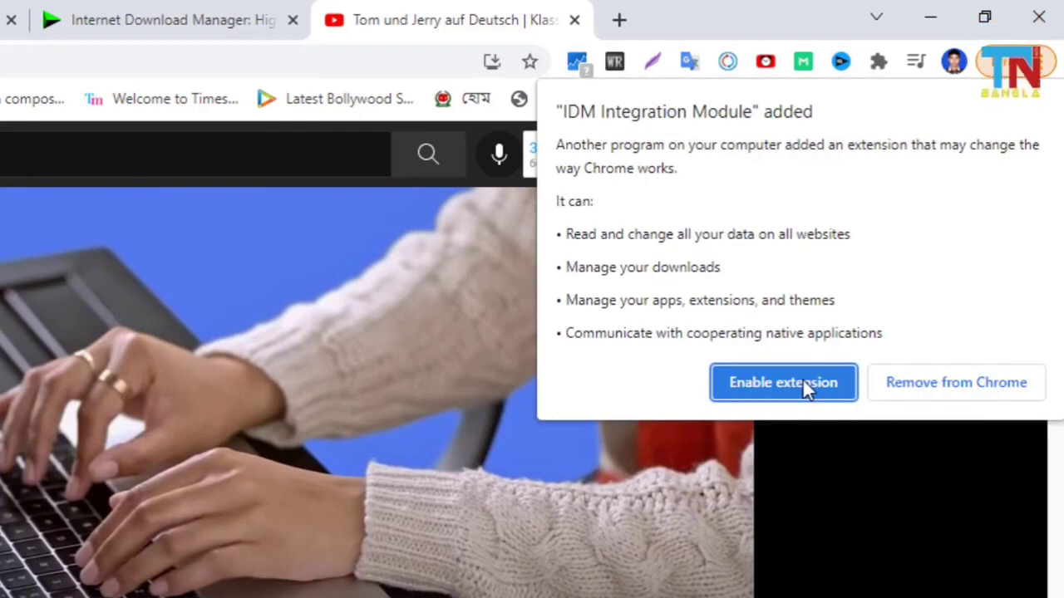
pyautogui.click(773, 382)
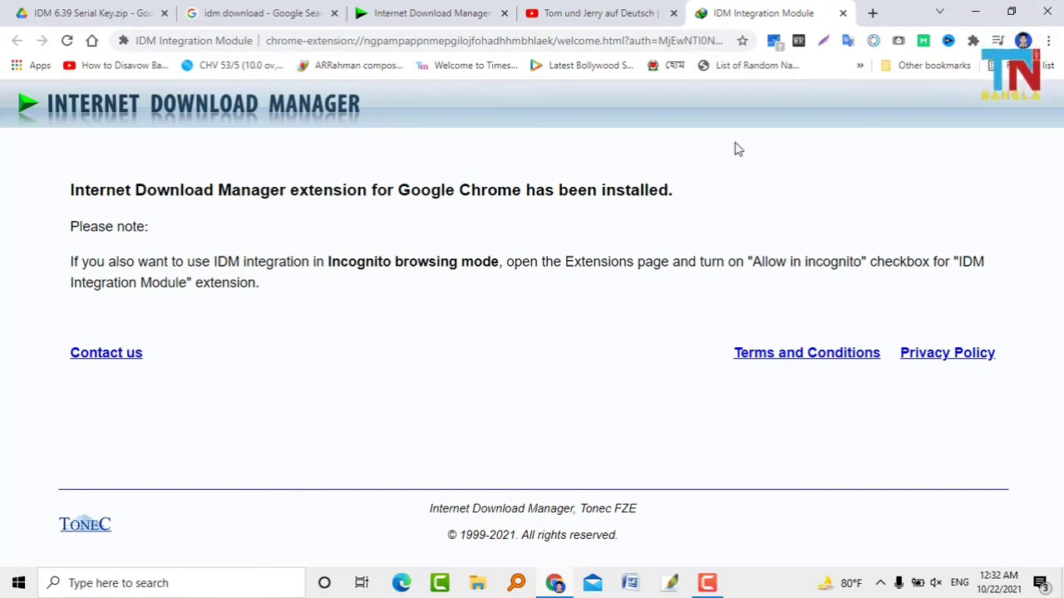
pyautogui.click(842, 13)
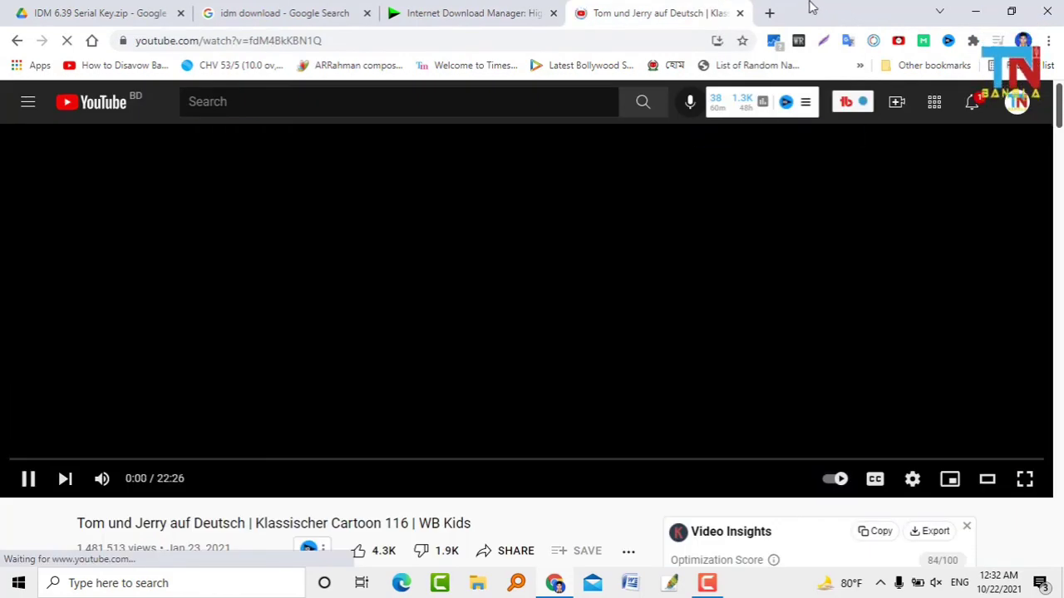